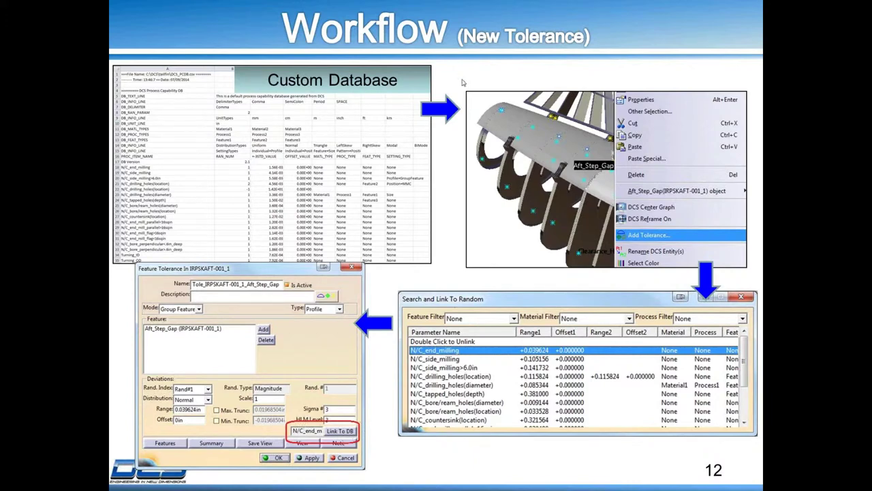
- Advance the presentation to slide 13, Workflow (Existing Tolerance)
{"action": "left_click", "coordinate": [574, 51]}
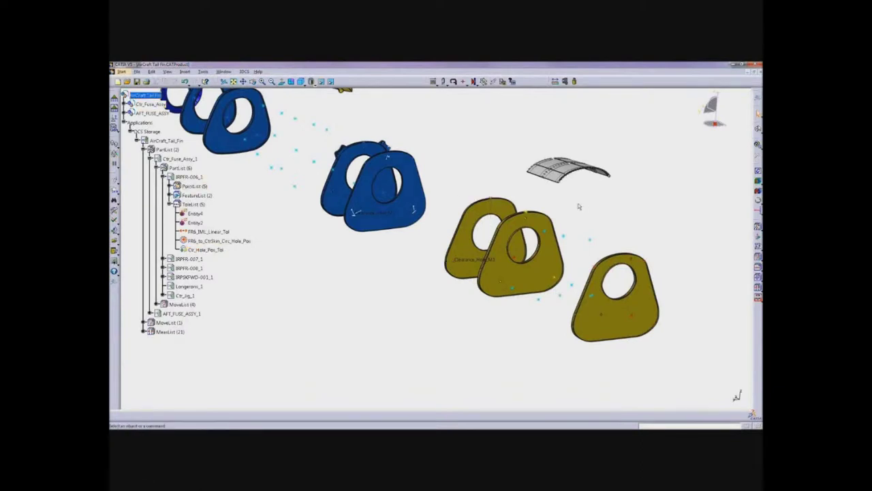
- Open the Process Capability Database and enlarge its list to show every PROCITEM row
{"action": "left_click", "coordinate": [129, 250]}
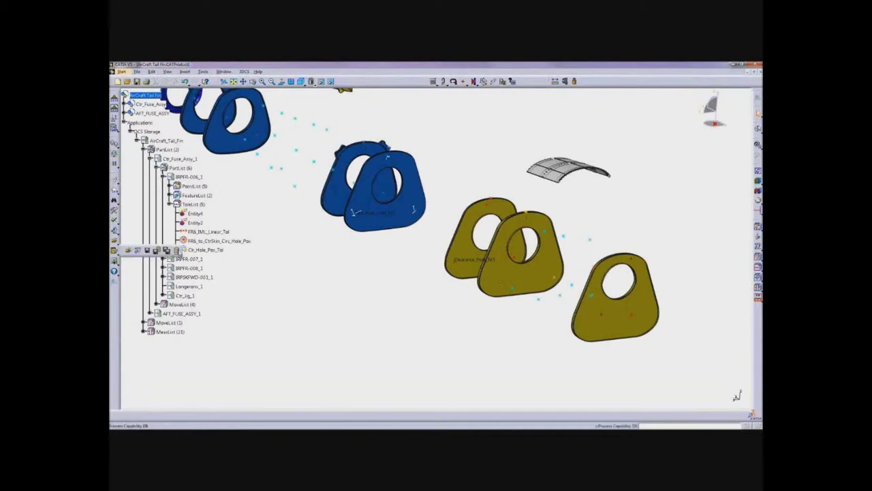
{"action": "left_click", "coordinate": [177, 250]}
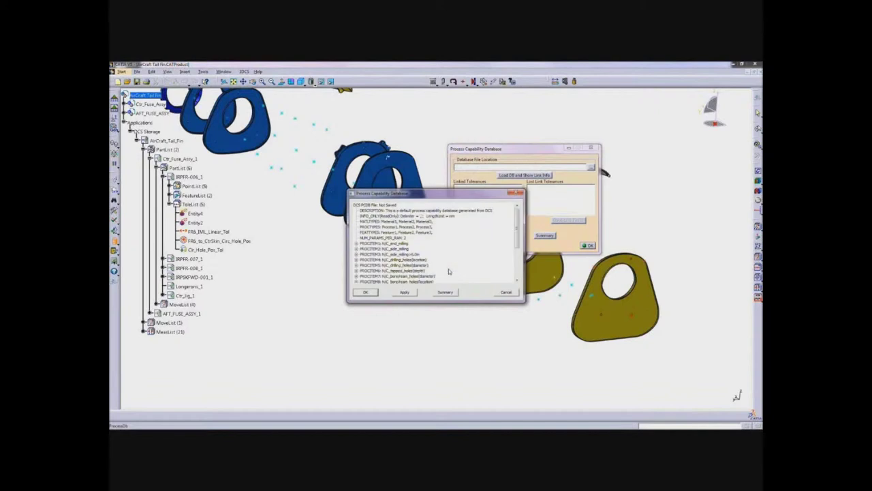
{"action": "left_click_drag", "start_coordinate": [431, 197], "coordinate": [336, 120]}
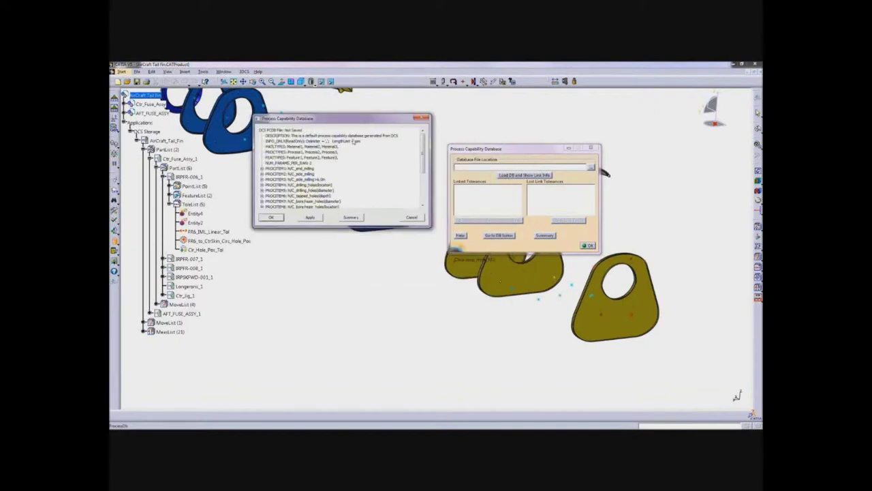
{"action": "left_click_drag", "start_coordinate": [430, 225], "coordinate": [446, 329]}
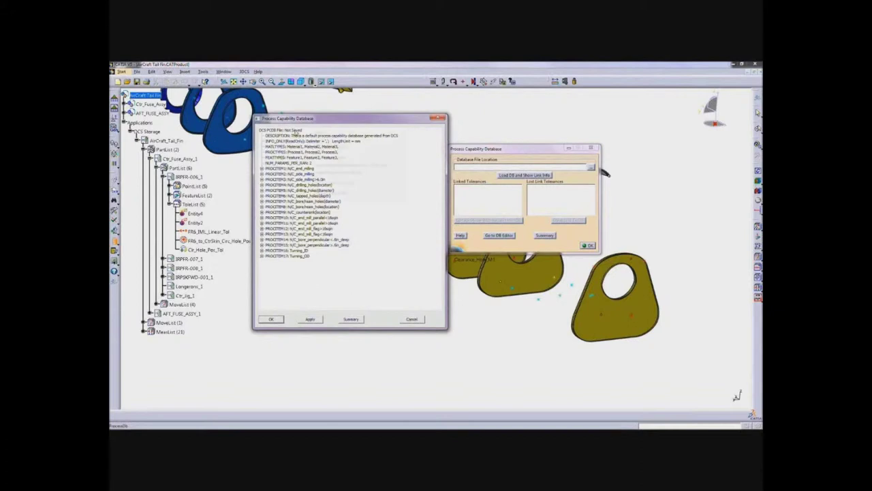
{"action": "right_click", "coordinate": [312, 130]}
- Save the database as DCS_PCDB_default.csv and open it in Excel through View in CSV Editor
{"action": "left_click", "coordinate": [334, 141]}
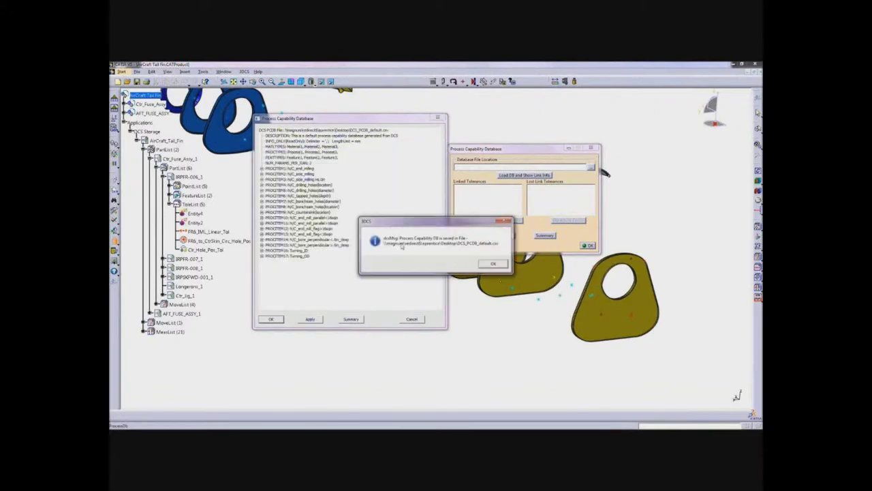
{"action": "left_click", "coordinate": [490, 264]}
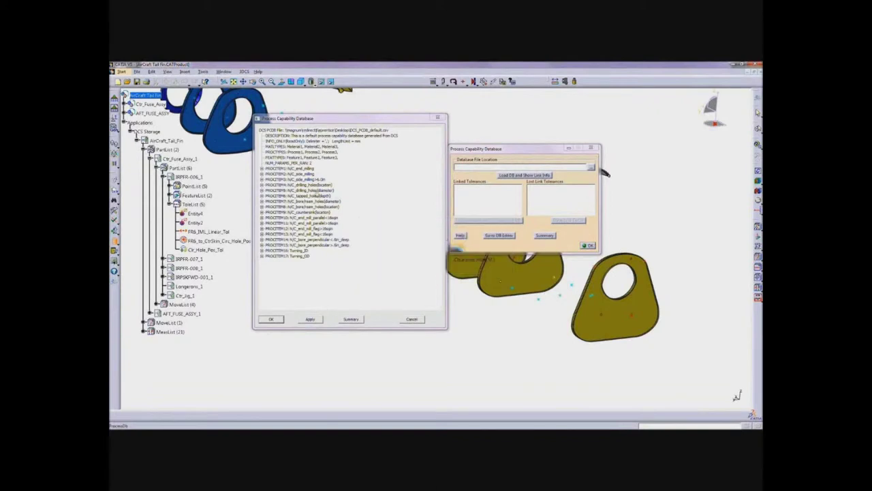
{"action": "right_click", "coordinate": [316, 131]}
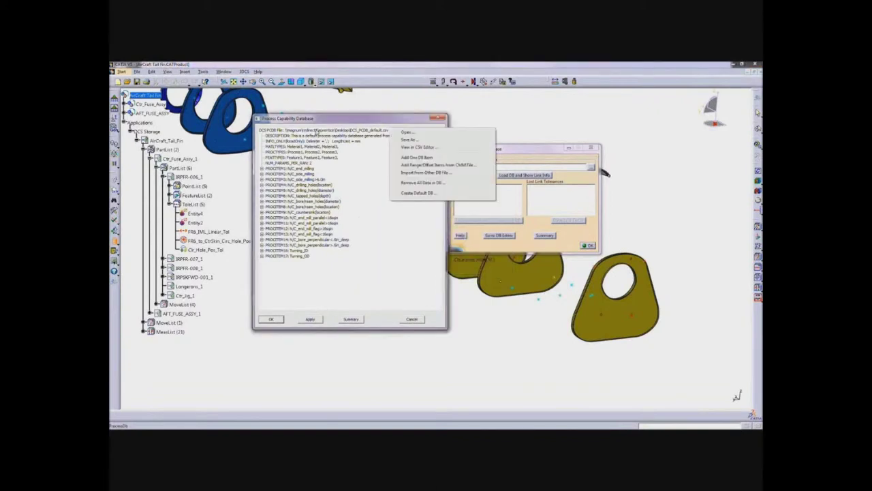
{"action": "left_click", "coordinate": [417, 148]}
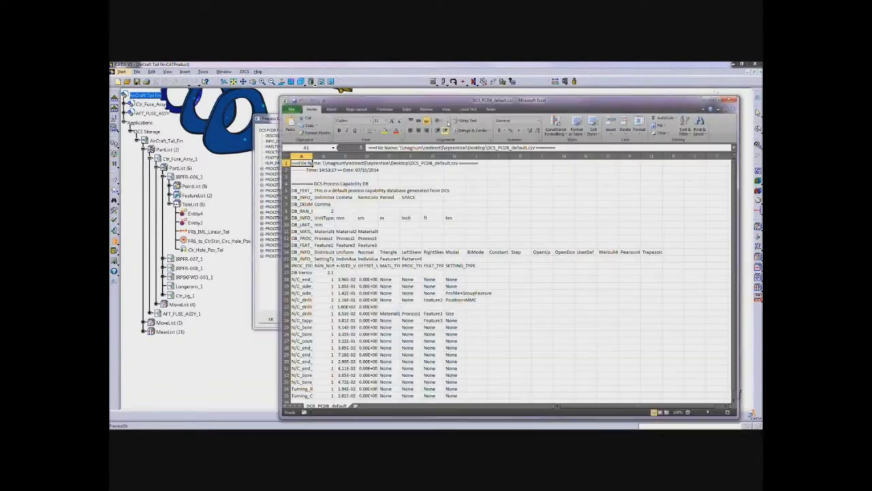
- Widen column A, then enter Aluminum, Composite, Steel and Titanium across the DB_MATL_TYPES row from B11
{"action": "left_click_drag", "start_coordinate": [475, 117], "coordinate": [452, 113]}
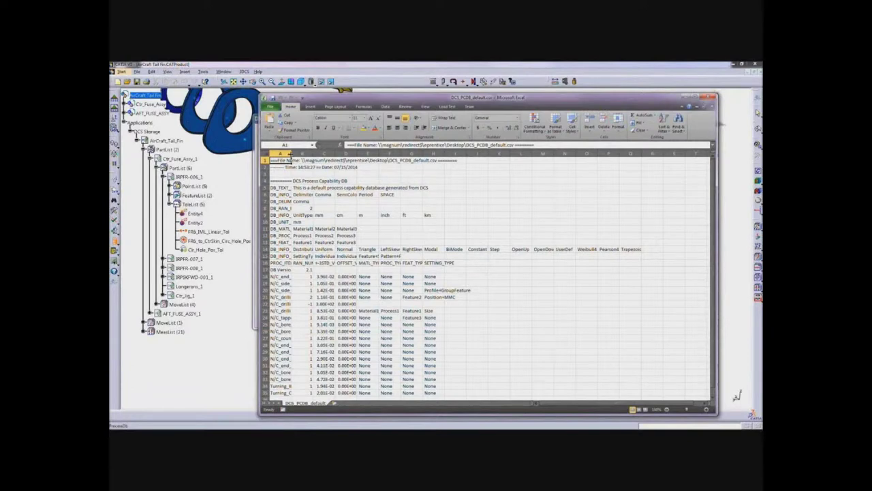
{"action": "left_click_drag", "start_coordinate": [291, 154], "coordinate": [335, 154]}
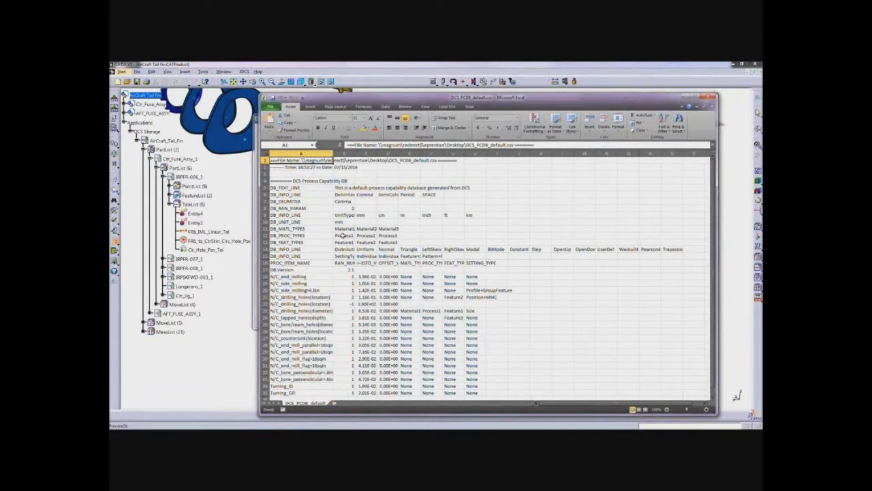
{"action": "left_click", "coordinate": [305, 229]}
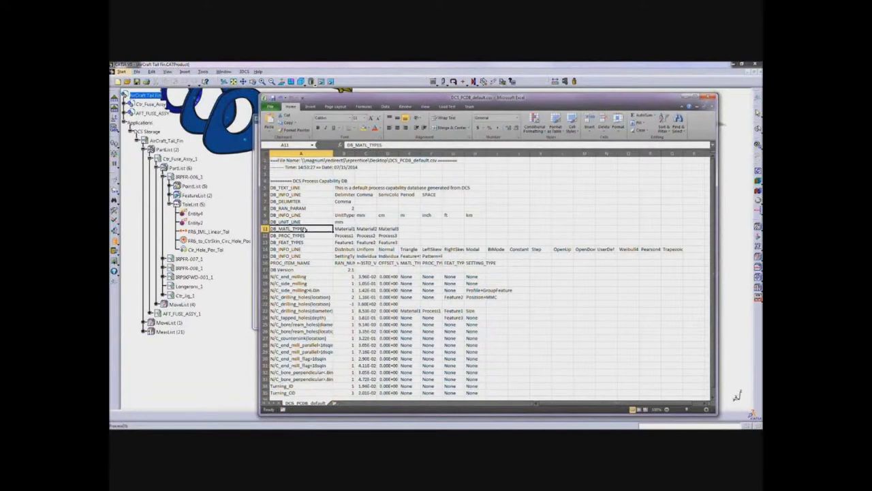
{"action": "left_click", "coordinate": [349, 228]}
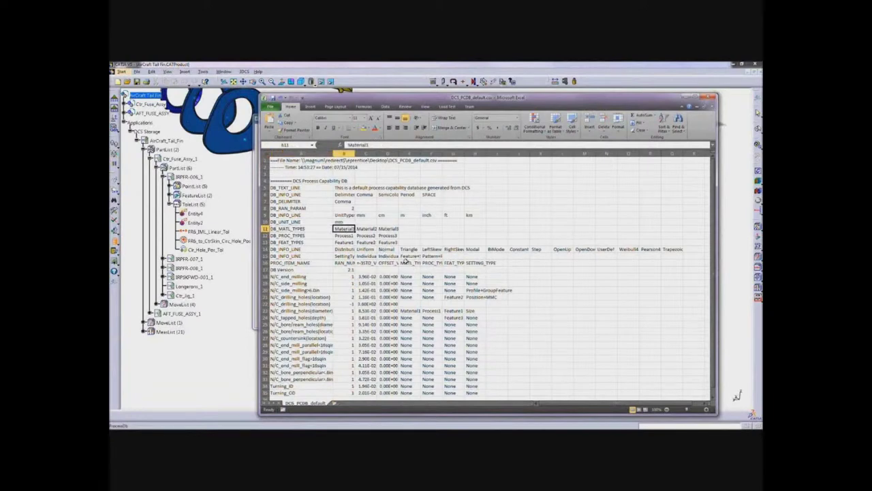
{"action": "type", "text": "Aluminum"}
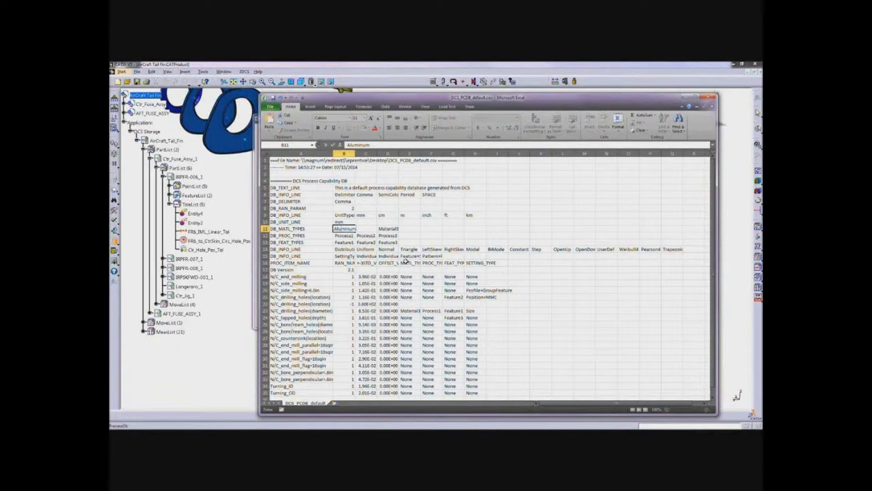
{"action": "key", "text": "Tab"}
{"action": "type", "text": "Comp"}
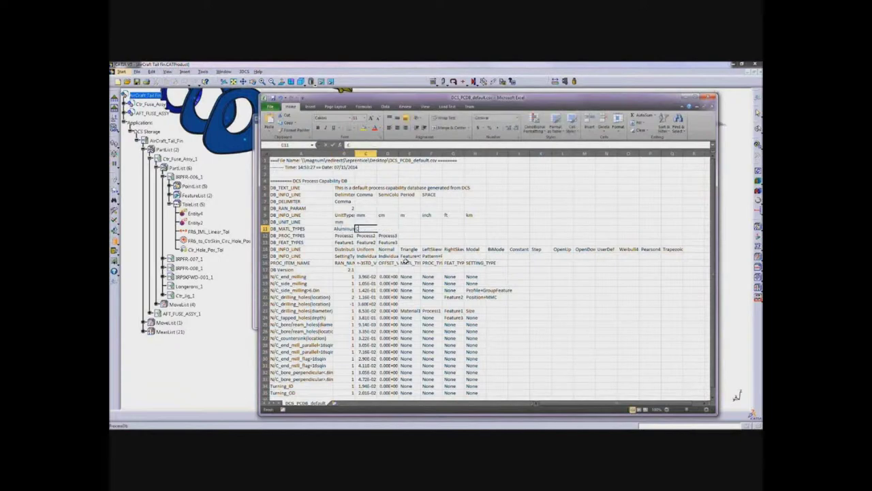
{"action": "type", "text": "osi"}
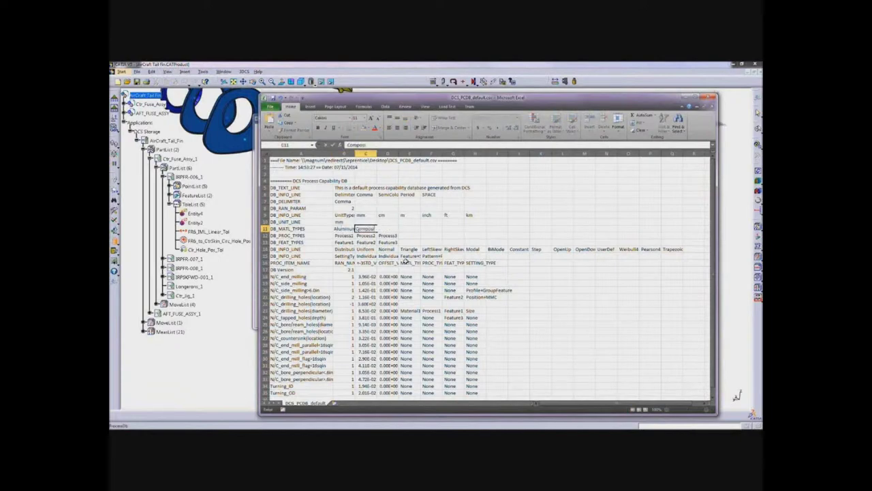
{"action": "type", "text": "te"}
{"action": "key", "text": "Tab"}
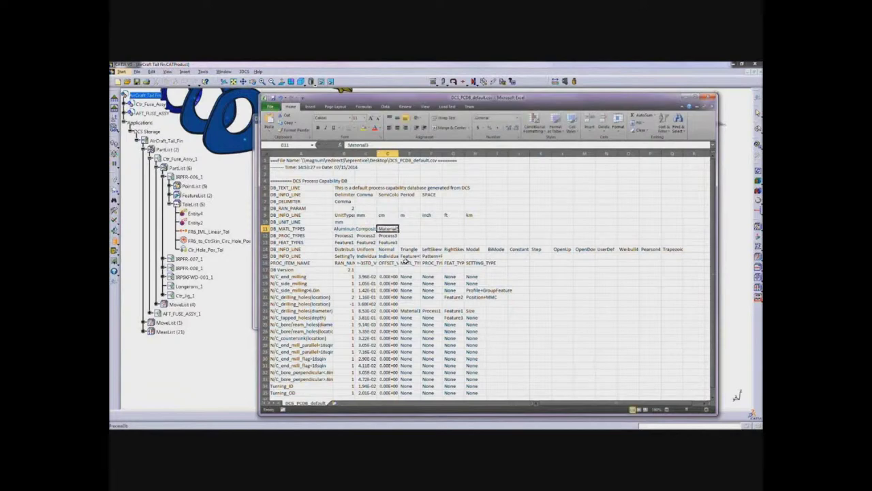
{"action": "type", "text": "Steel"}
{"action": "key", "text": "Tab"}
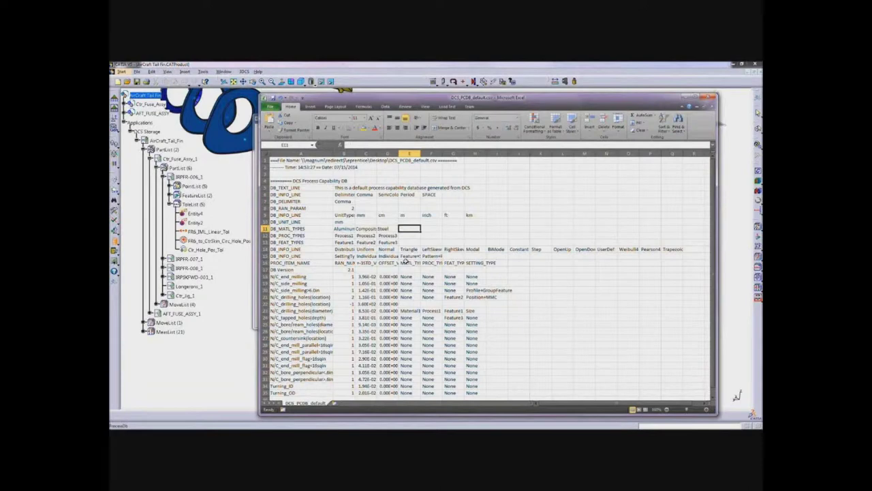
{"action": "type", "text": "Titan"}
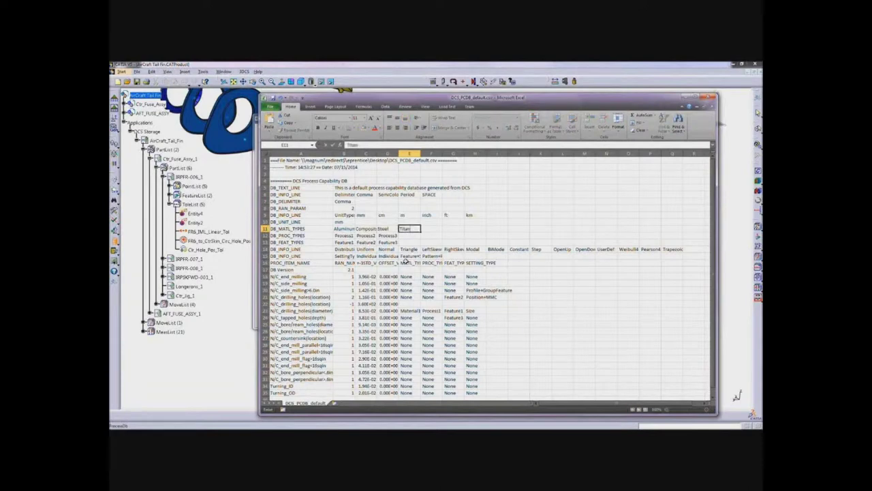
{"action": "type", "text": "ium"}
- Enter process types Machining and Drilling in the DB_PROC_TYPES row
{"action": "key", "text": "Return"}
{"action": "type", "text": "Mac"}
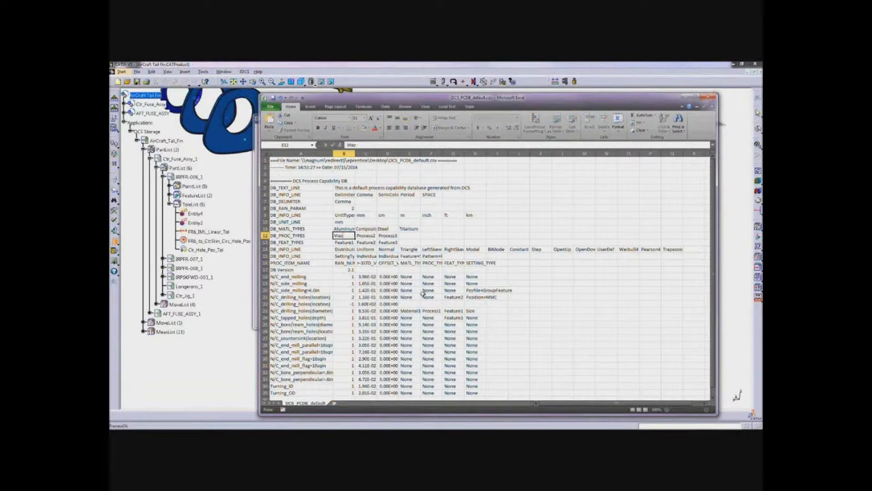
{"action": "type", "text": "hining"}
{"action": "key", "text": "Tab"}
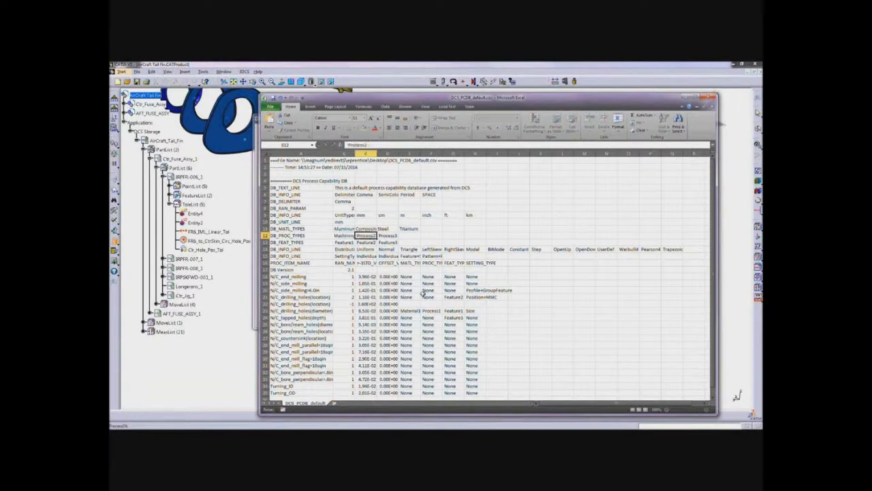
{"action": "type", "text": "Drilling"}
{"action": "key", "text": "Tab"}
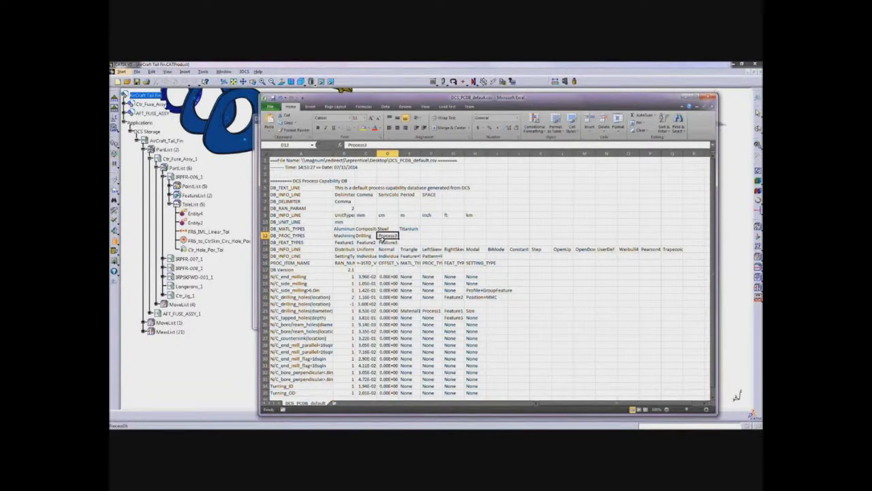
- Enter feature types Hole/Pin and Surface in the next row
{"action": "key", "text": "Return"}
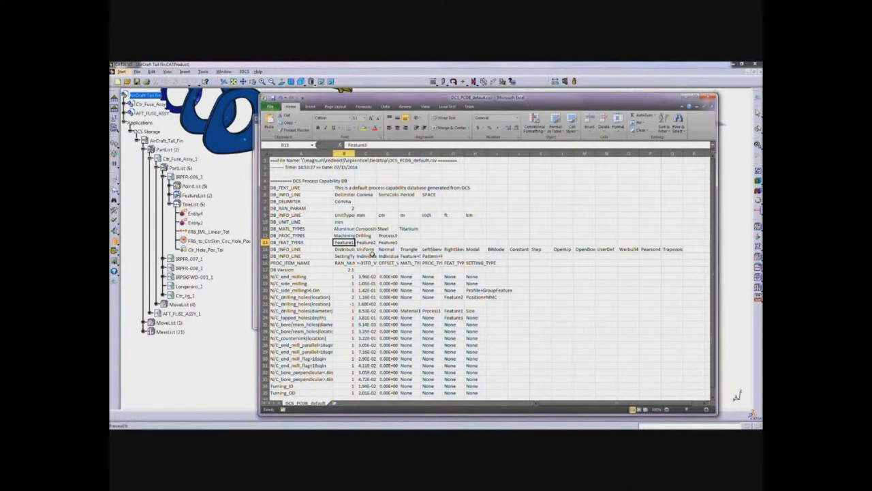
{"action": "type", "text": "Hole/Pin"}
{"action": "key", "text": "Tab"}
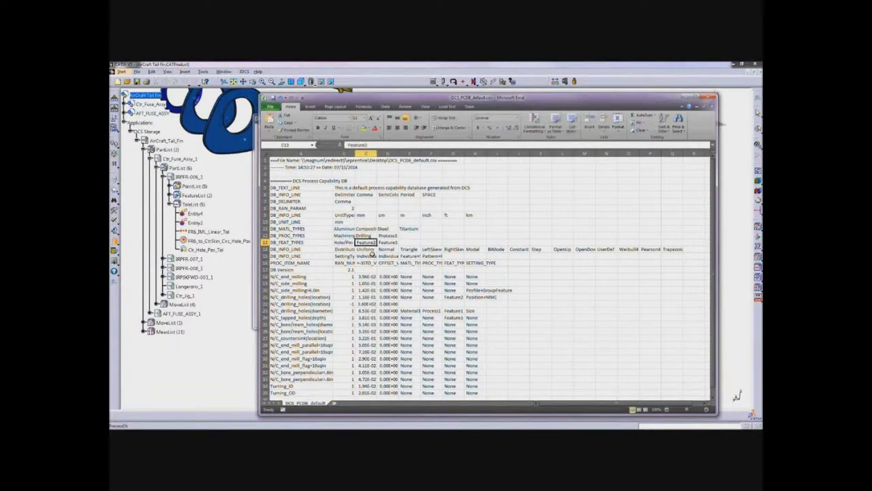
{"action": "type", "text": "Sur"}
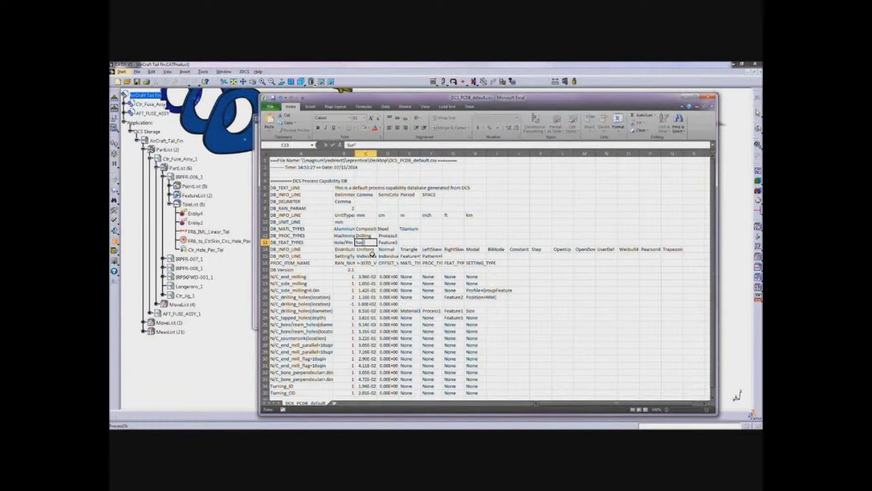
{"action": "type", "text": "face"}
{"action": "left_click", "coordinate": [383, 297]}
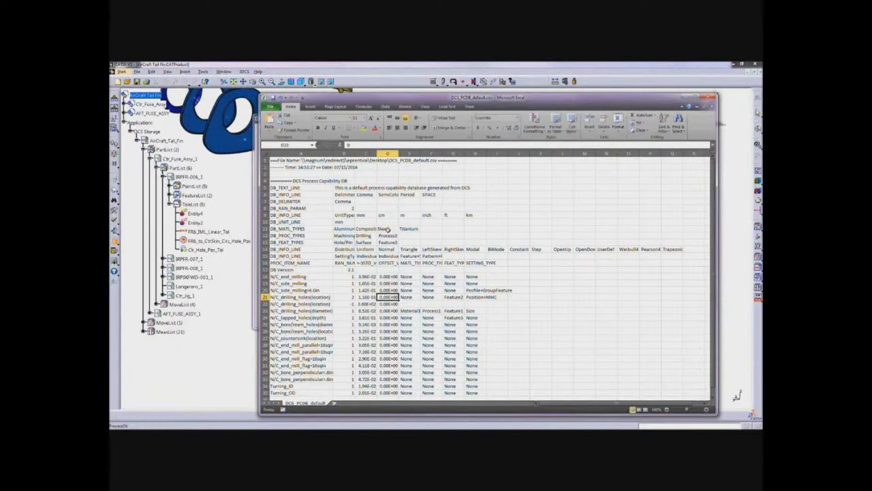
- Widen columns A, C and E so the process item values fit
{"action": "left_click_drag", "start_coordinate": [289, 228], "coordinate": [412, 236]}
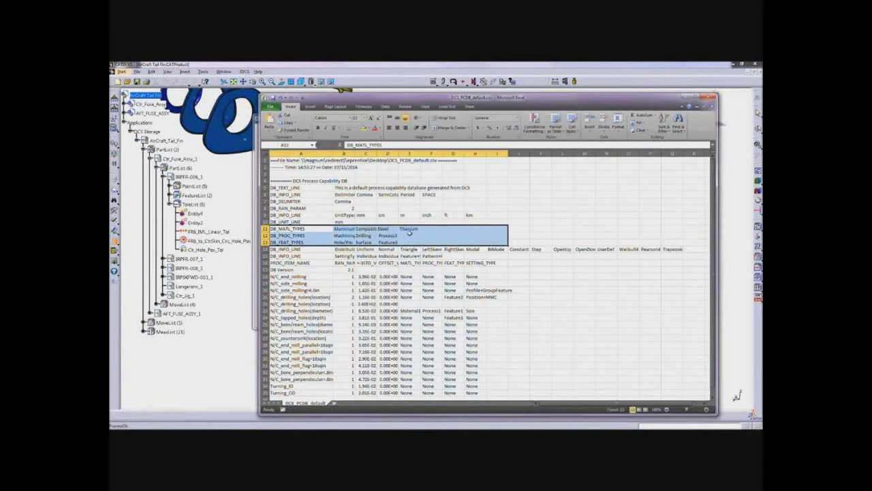
{"action": "left_click", "coordinate": [409, 230]}
{"action": "left_click_drag", "start_coordinate": [299, 276], "coordinate": [328, 372]}
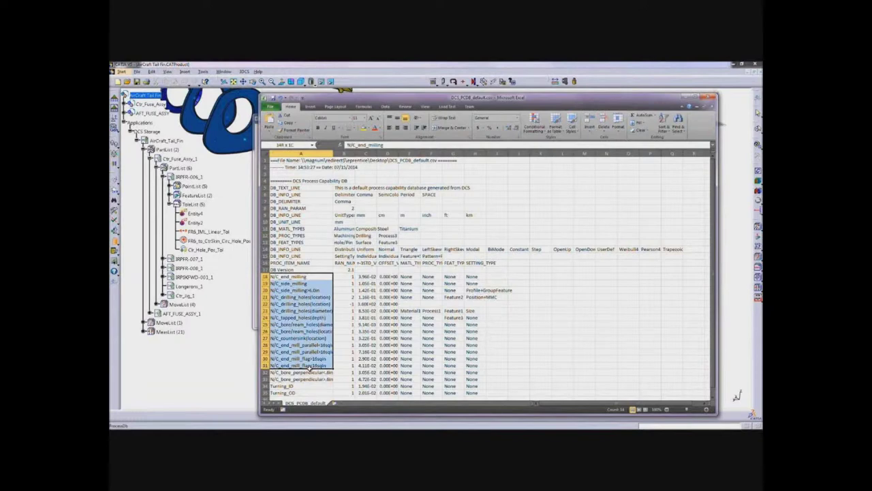
{"action": "left_click", "coordinate": [348, 331]}
{"action": "left_click", "coordinate": [313, 276]}
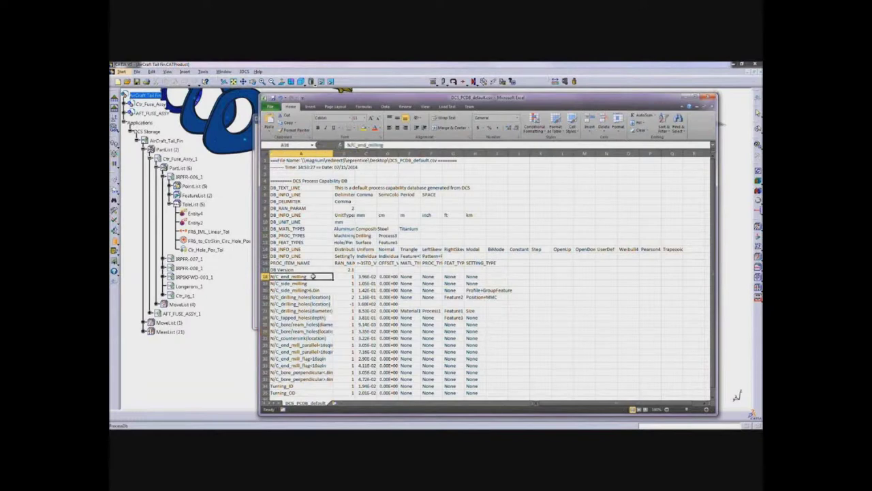
{"action": "left_click_drag", "start_coordinate": [334, 153], "coordinate": [389, 157]}
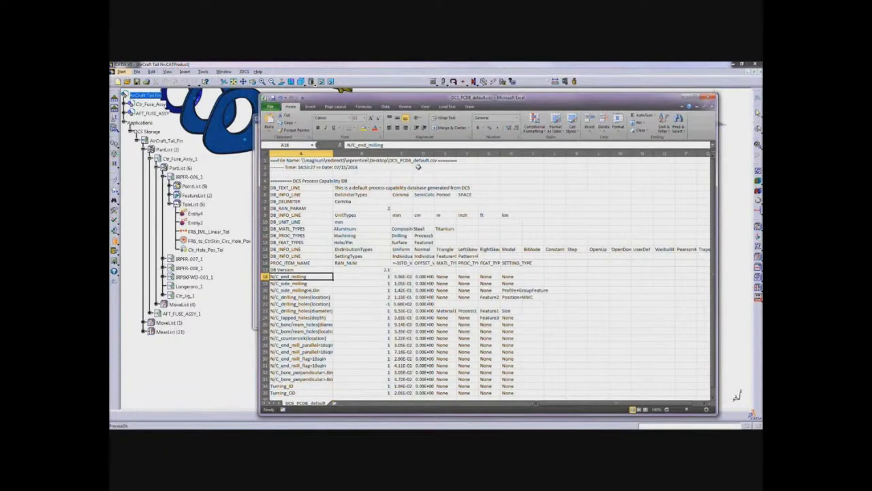
{"action": "left_click_drag", "start_coordinate": [444, 154], "coordinate": [444, 155]}
{"action": "left_click", "coordinate": [466, 263]}
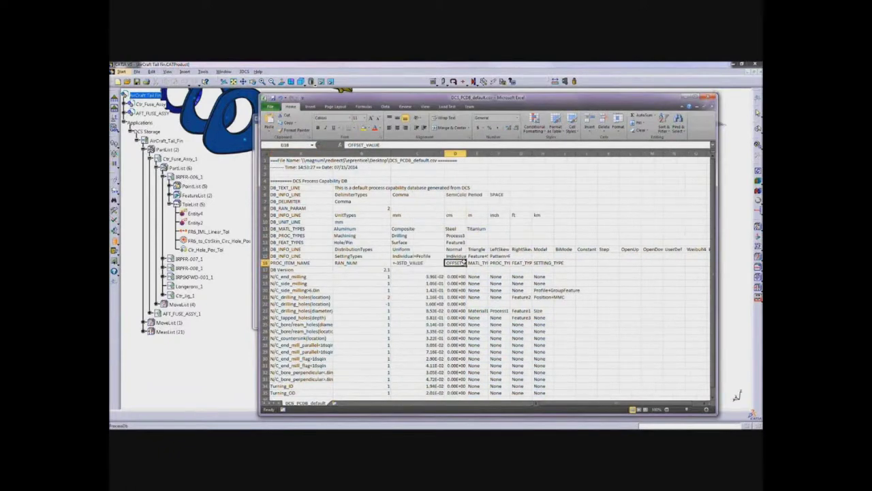
{"action": "left_click", "coordinate": [431, 263]}
{"action": "left_click", "coordinate": [460, 263]}
{"action": "left_click_drag", "start_coordinate": [490, 152], "coordinate": [517, 156]}
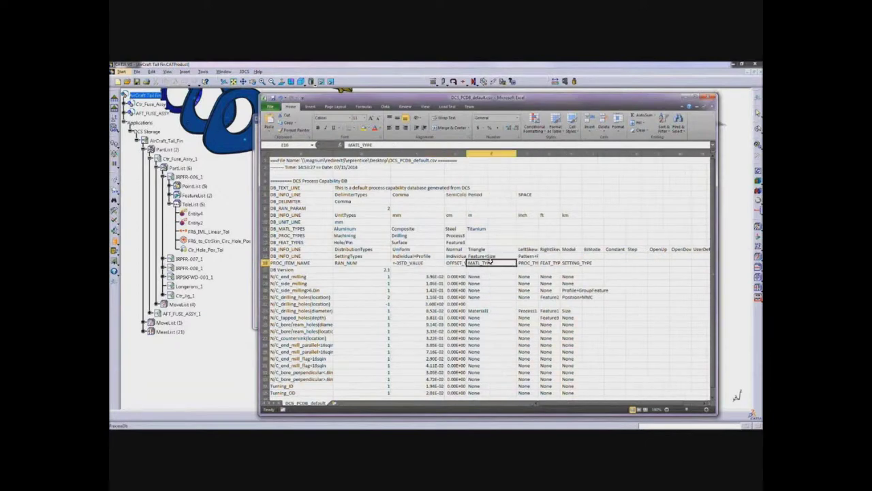
{"action": "left_click", "coordinate": [491, 263]}
- Fill MATL_TYPE with Aluminum for rows 18–22 and Composite for rows 23–26
{"action": "left_click_drag", "start_coordinate": [343, 229], "coordinate": [385, 230]}
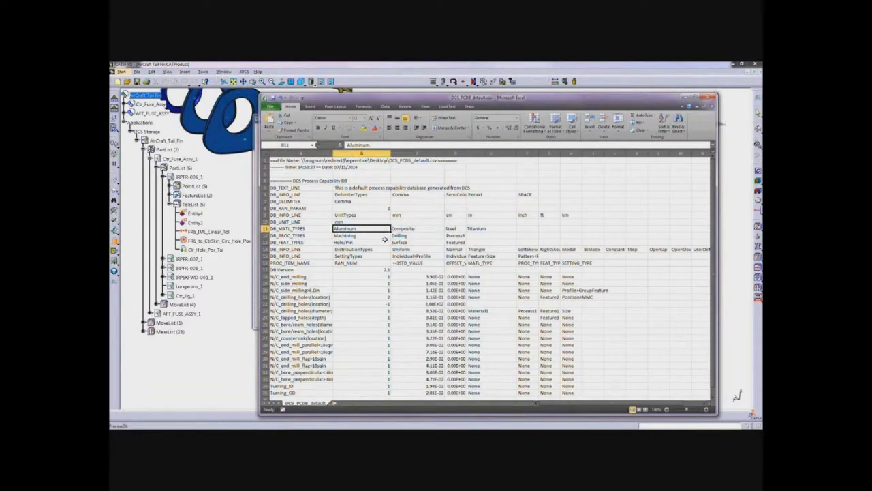
{"action": "key", "text": "ctrl+c"}
{"action": "left_click", "coordinate": [508, 276]}
{"action": "key", "text": "ctrl+v"}
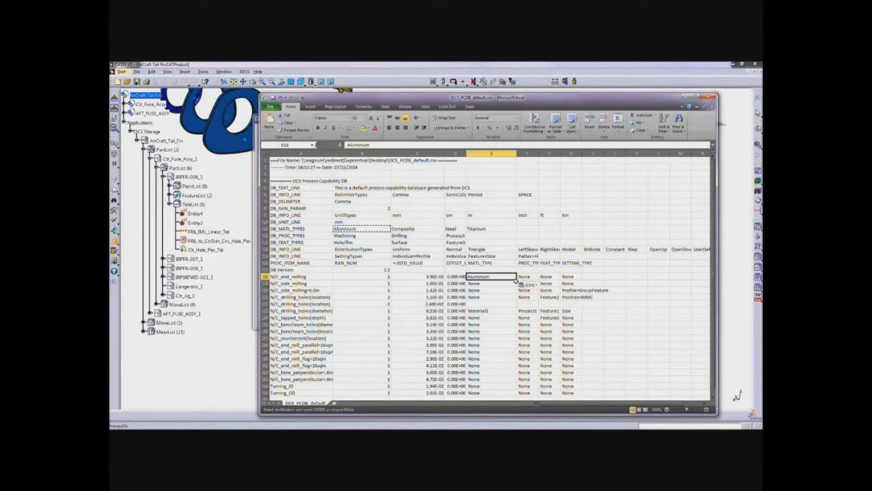
{"action": "left_click_drag", "start_coordinate": [516, 279], "coordinate": [511, 305]}
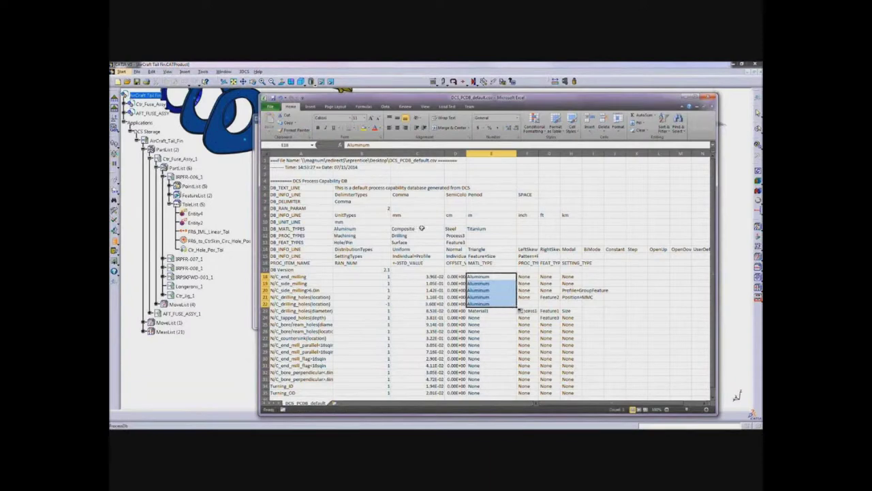
{"action": "left_click", "coordinate": [417, 228]}
{"action": "key", "text": "ctrl+c"}
{"action": "left_click", "coordinate": [498, 311]}
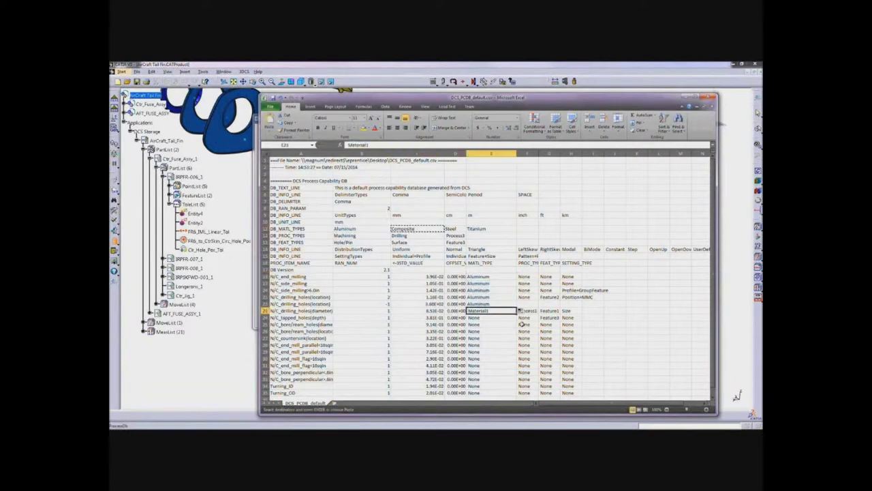
{"action": "key", "text": "ctrl+v"}
{"action": "left_click_drag", "start_coordinate": [518, 315], "coordinate": [517, 335]}
- Fill MATL_TYPE with Steel for rows 27–29 and Titanium for rows 30–35
{"action": "left_click", "coordinate": [456, 229]}
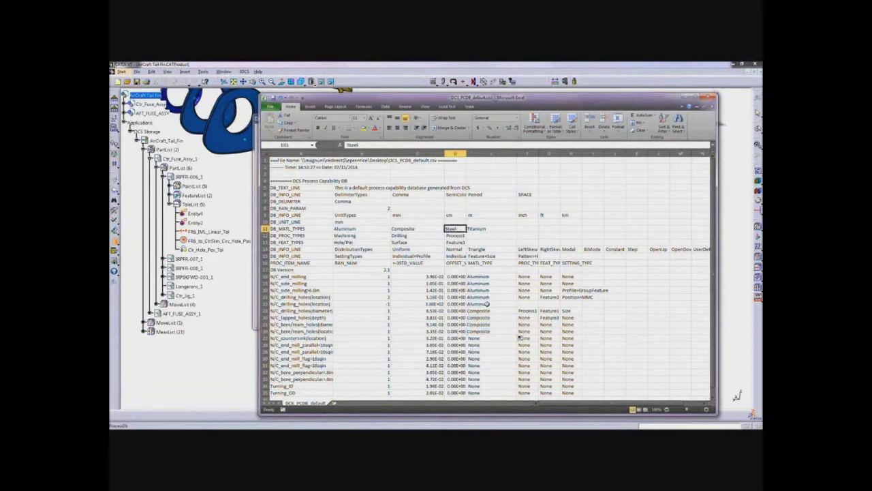
{"action": "key", "text": "ctrl+c"}
{"action": "left_click", "coordinate": [495, 339]}
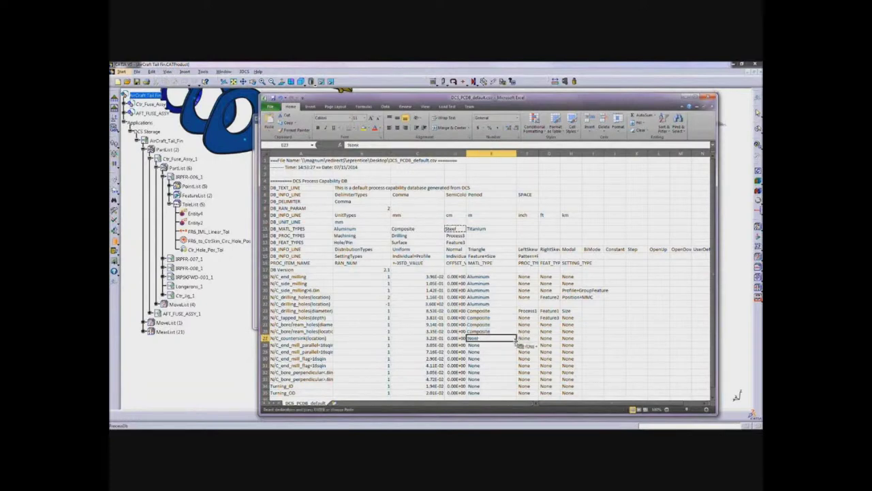
{"action": "left_click_drag", "start_coordinate": [517, 341], "coordinate": [516, 355]}
{"action": "left_click", "coordinate": [480, 229]}
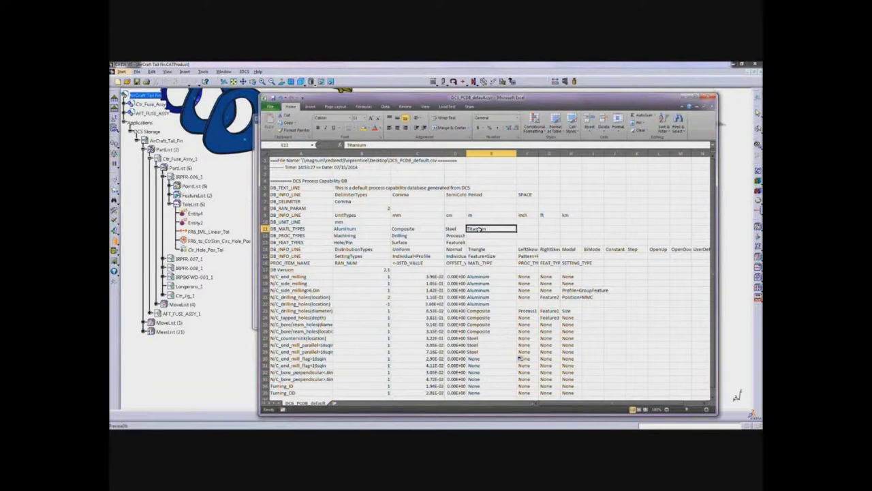
{"action": "key", "text": "ctrl+c"}
{"action": "left_click", "coordinate": [487, 338]}
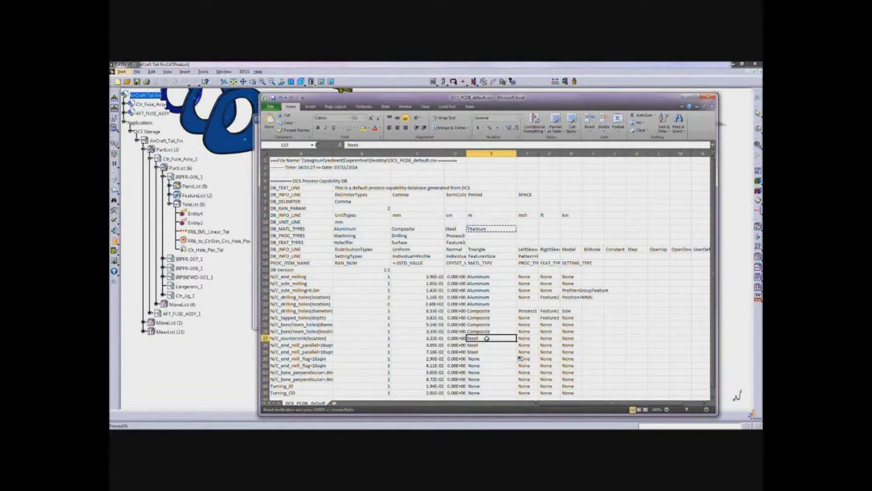
{"action": "left_click", "coordinate": [495, 359]}
{"action": "key", "text": "ctrl+v"}
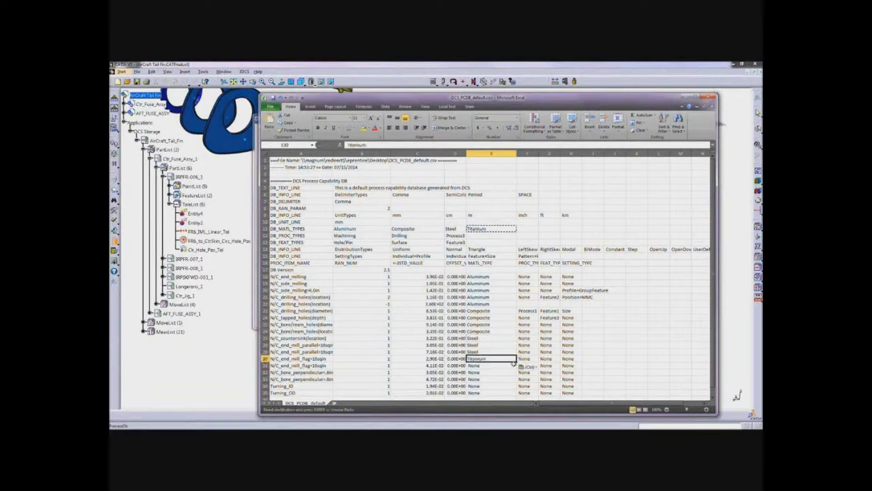
{"action": "left_click_drag", "start_coordinate": [516, 362], "coordinate": [514, 395]}
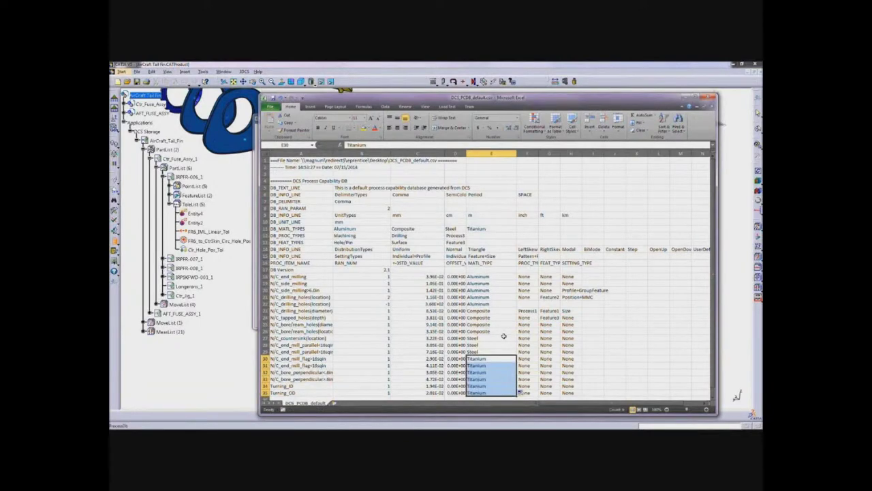
{"action": "left_click", "coordinate": [504, 336]}
{"action": "left_click", "coordinate": [292, 236]}
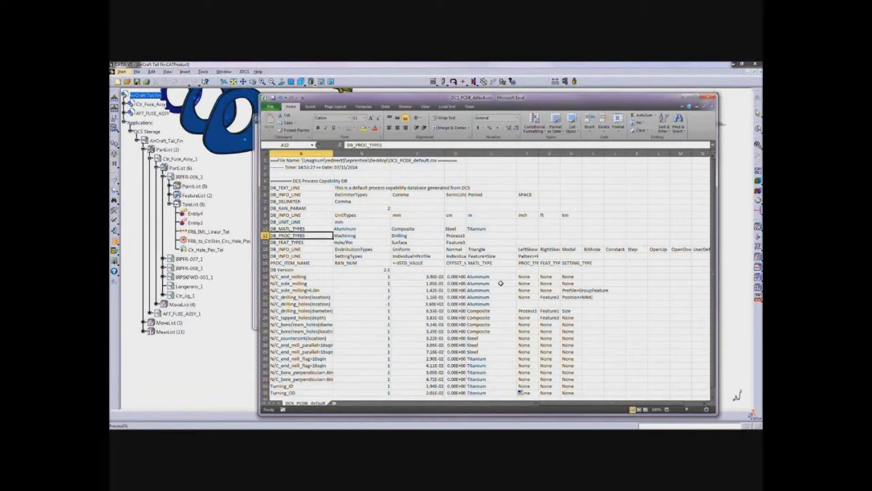
- Widen column F and fill PROC_TYPE with Machining for rows 18–27
{"action": "left_click", "coordinate": [528, 263]}
{"action": "left_click_drag", "start_coordinate": [541, 153], "coordinate": [548, 154]}
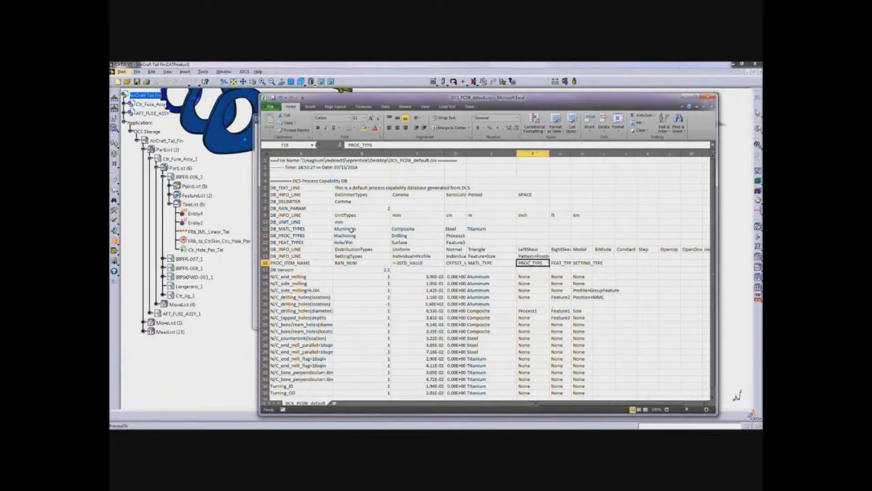
{"action": "left_click", "coordinate": [346, 235]}
{"action": "key", "text": "ctrl+c"}
{"action": "left_click", "coordinate": [531, 276]}
{"action": "key", "text": "ctrl+v"}
{"action": "left_click_drag", "start_coordinate": [550, 280], "coordinate": [536, 338]}
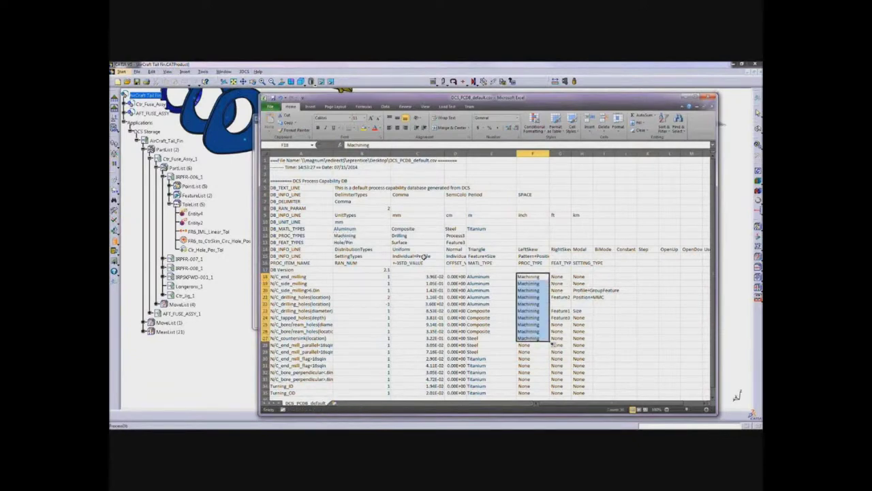
- Fill Drilling into rows 28–31 and Process3 to row 35, undoing the unwanted series fill
{"action": "left_click", "coordinate": [411, 237]}
{"action": "key", "text": "ctrl+c"}
{"action": "left_click", "coordinate": [532, 345]}
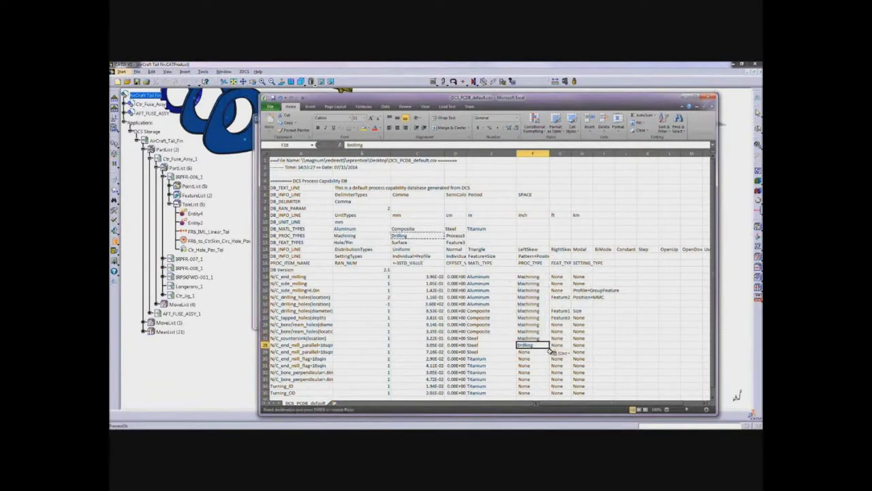
{"action": "key", "text": "ctrl+v"}
{"action": "left_click_drag", "start_coordinate": [549, 349], "coordinate": [548, 369]}
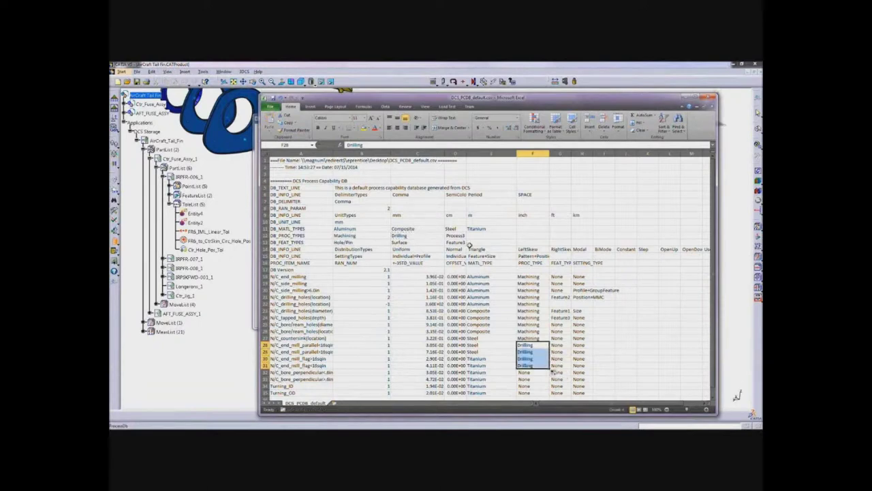
{"action": "left_click", "coordinate": [457, 236]}
{"action": "key", "text": "ctrl+c"}
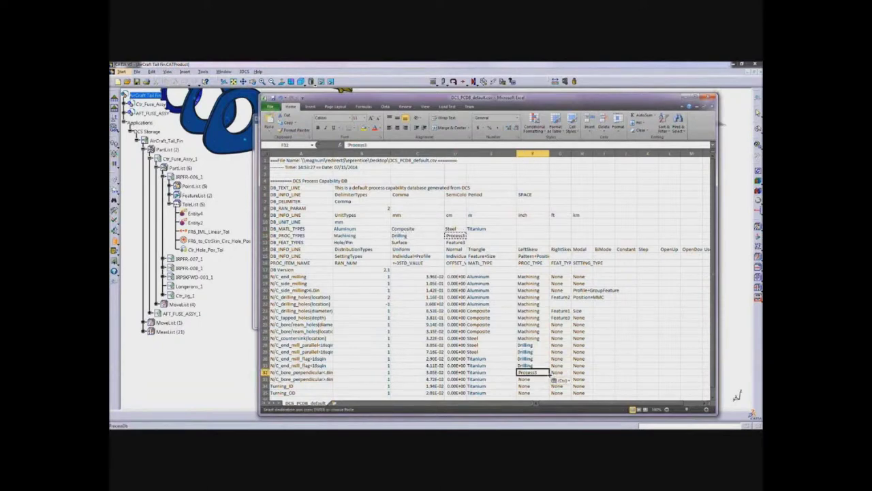
{"action": "left_click_drag", "start_coordinate": [549, 375], "coordinate": [549, 394]}
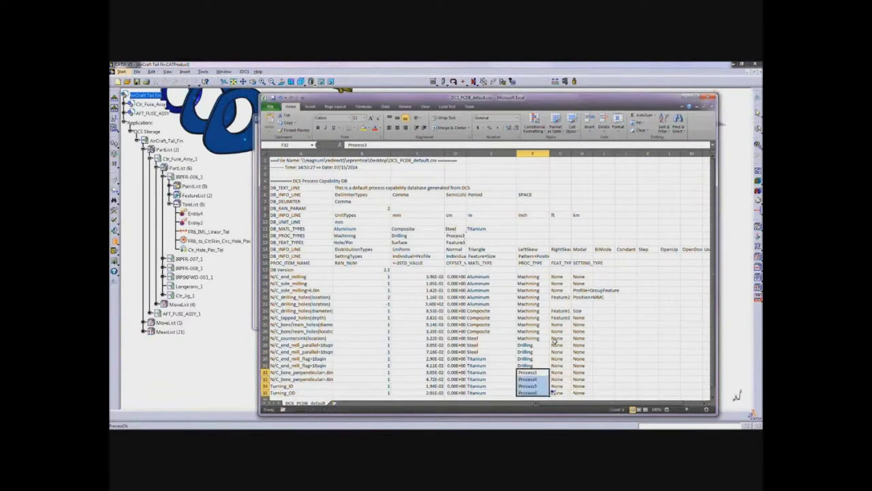
{"action": "key", "text": "ctrl+z"}
{"action": "left_click", "coordinate": [541, 379]}
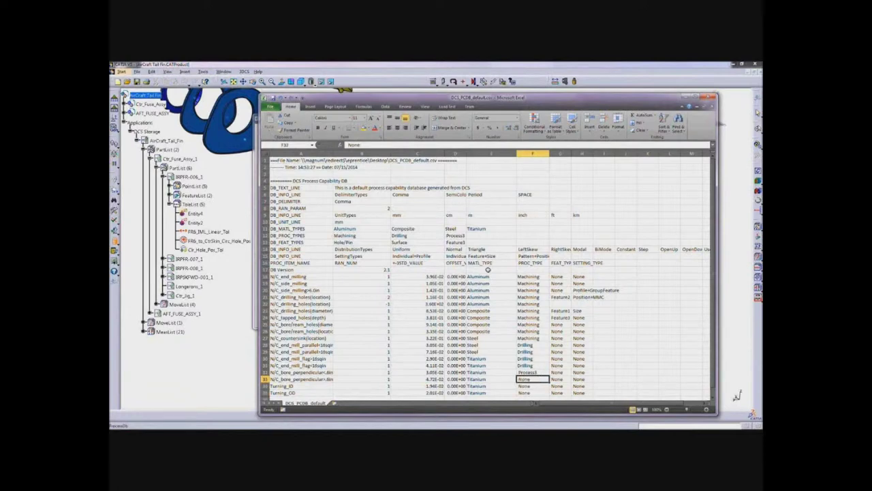
- Paste the feature and setting types into columns G and H
{"action": "left_click", "coordinate": [564, 263]}
{"action": "key", "text": "ctrl+v"}
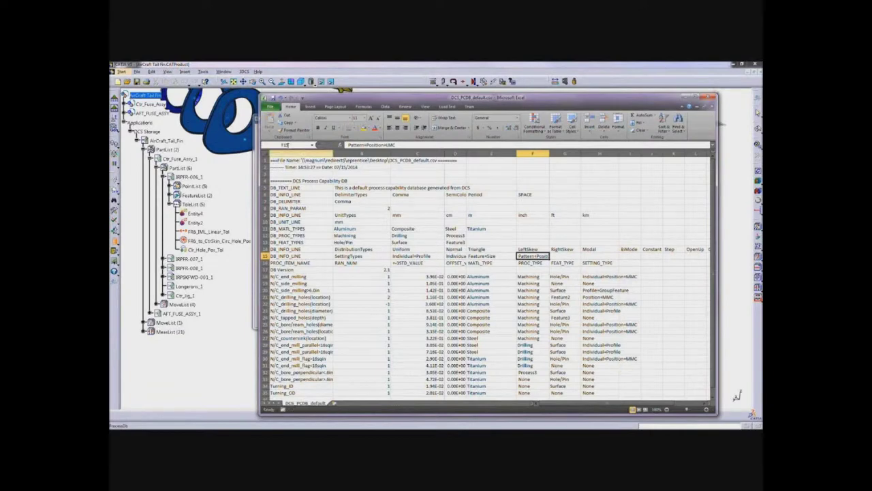
{"action": "left_click", "coordinate": [273, 107]}
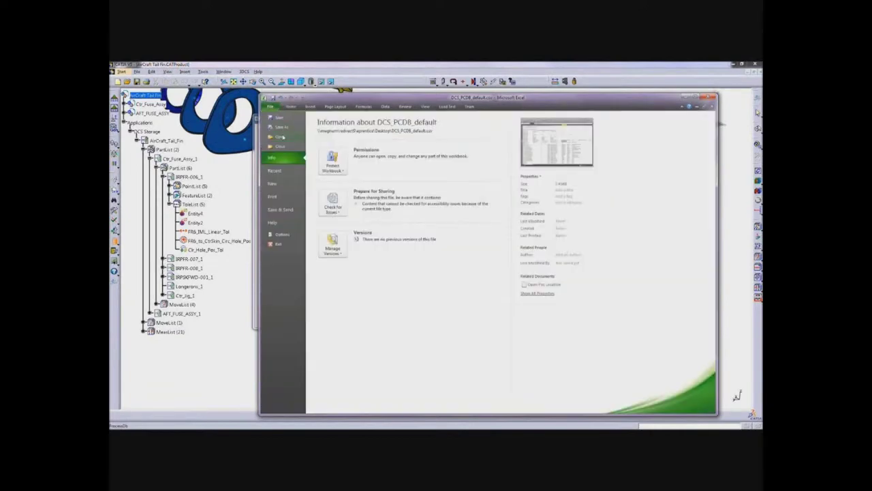
- Save the CSV, then load DCS_PCDB_default.csv as the 3DCS database and show its link info
{"action": "left_click", "coordinate": [287, 117]}
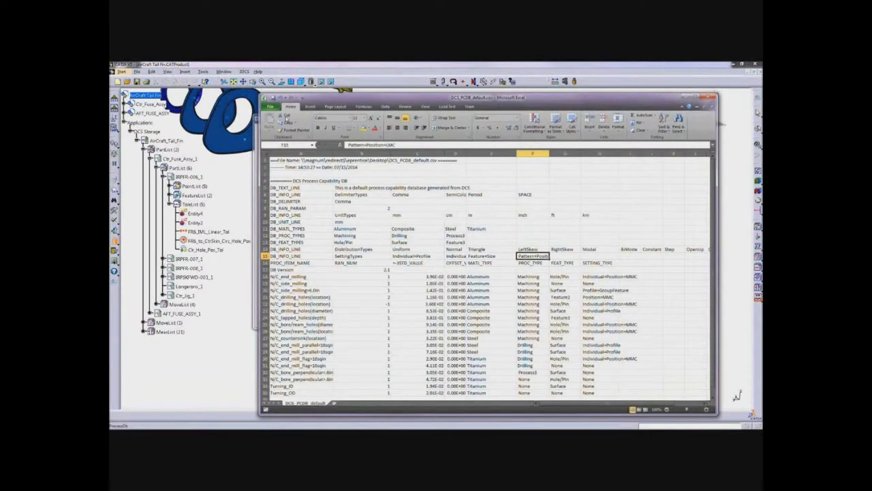
{"action": "key", "text": "Return"}
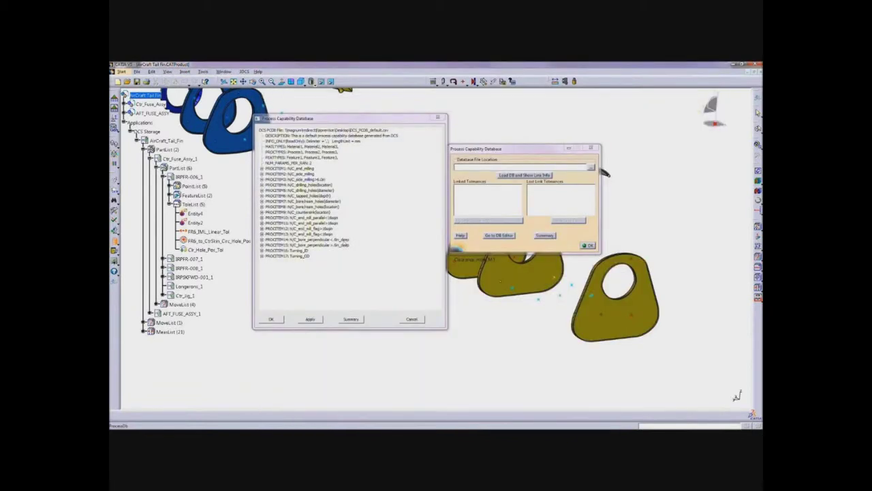
{"action": "left_click", "coordinate": [311, 319]}
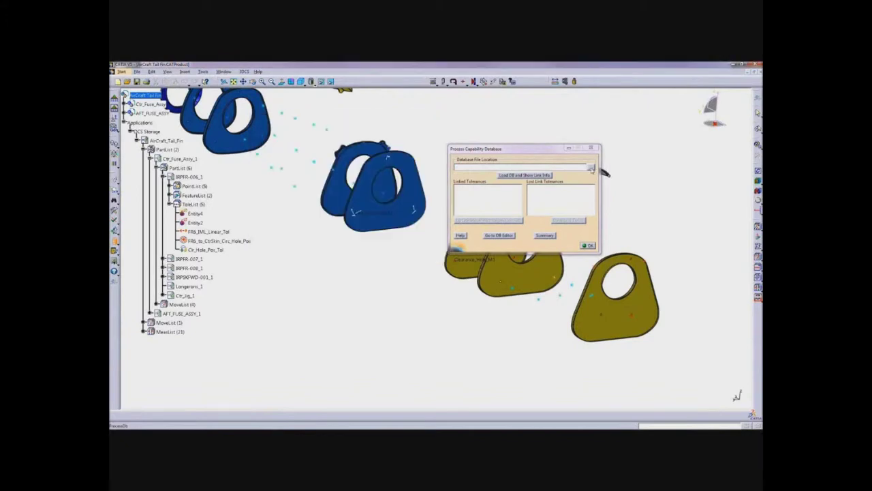
{"action": "left_click", "coordinate": [591, 168]}
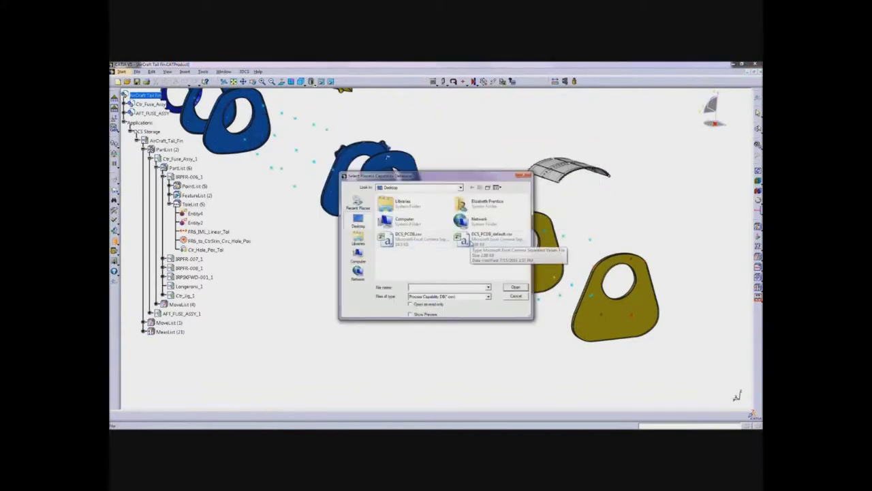
{"action": "double_click", "coordinate": [477, 237]}
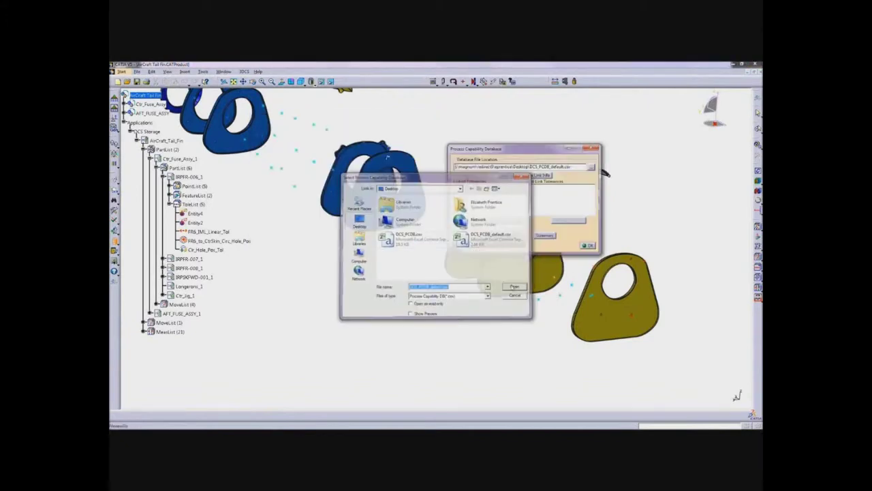
{"action": "left_click", "coordinate": [536, 176]}
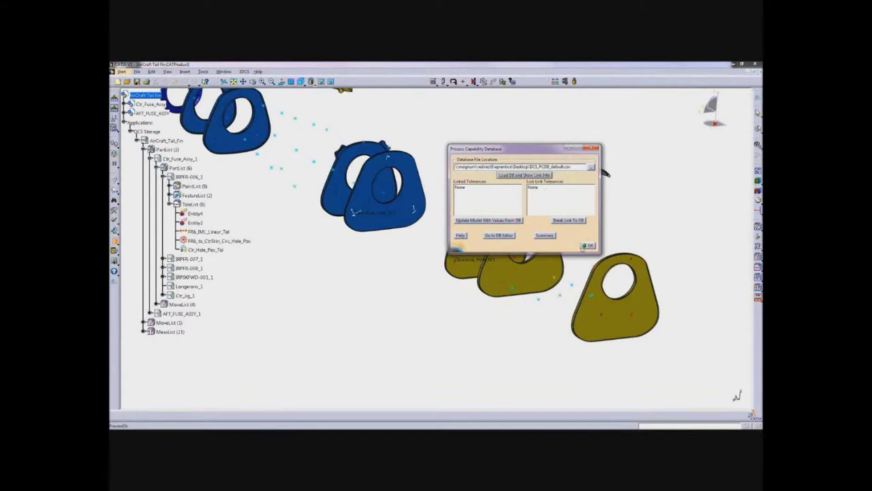
{"action": "left_click", "coordinate": [586, 246]}
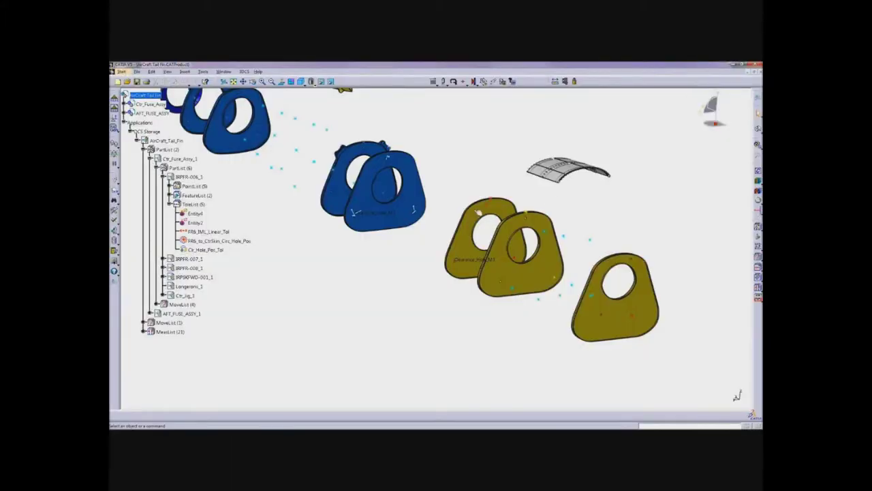
- Select FR6_2way through FR6_4way on the yellow frame part and choose Add Tolerance
{"action": "left_click", "coordinate": [489, 206]}
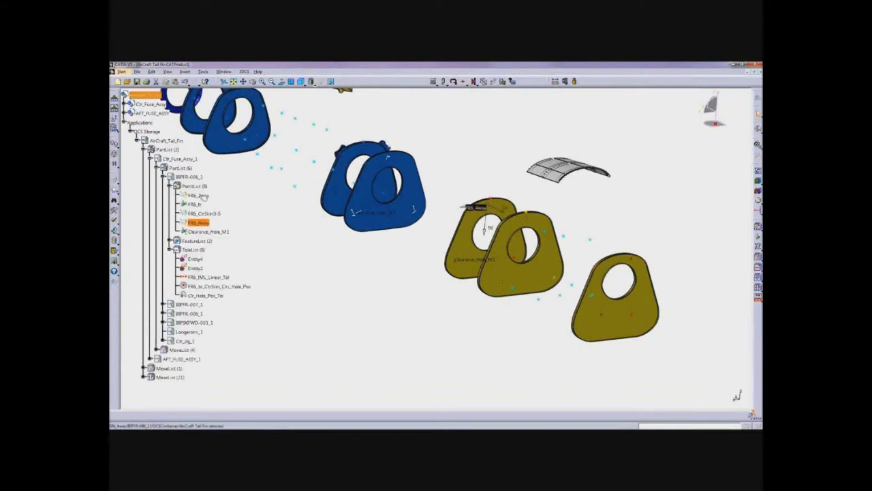
{"action": "left_click", "coordinate": [199, 196]}
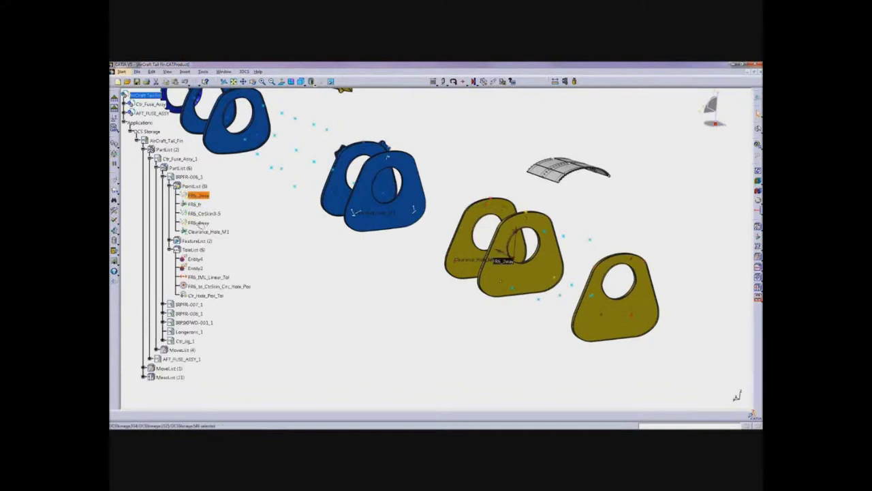
{"action": "left_click", "coordinate": [198, 223], "text": "shift"}
{"action": "right_click", "coordinate": [197, 223]}
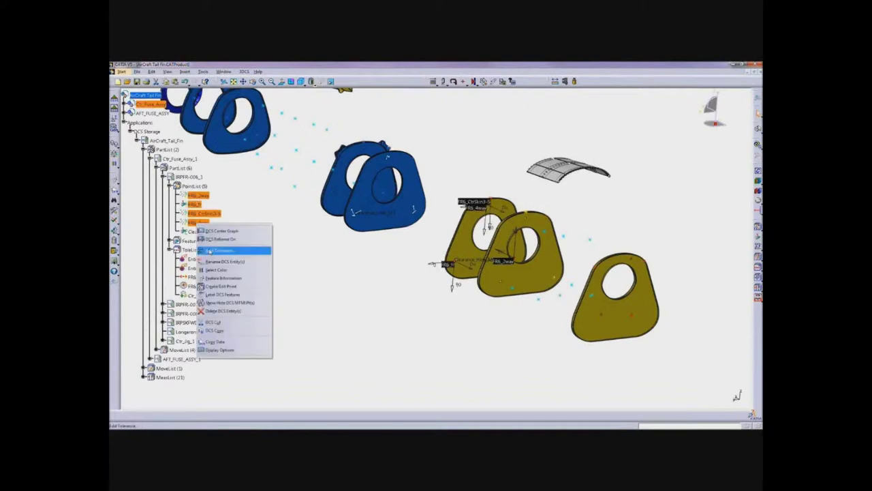
{"action": "left_click", "coordinate": [237, 251]}
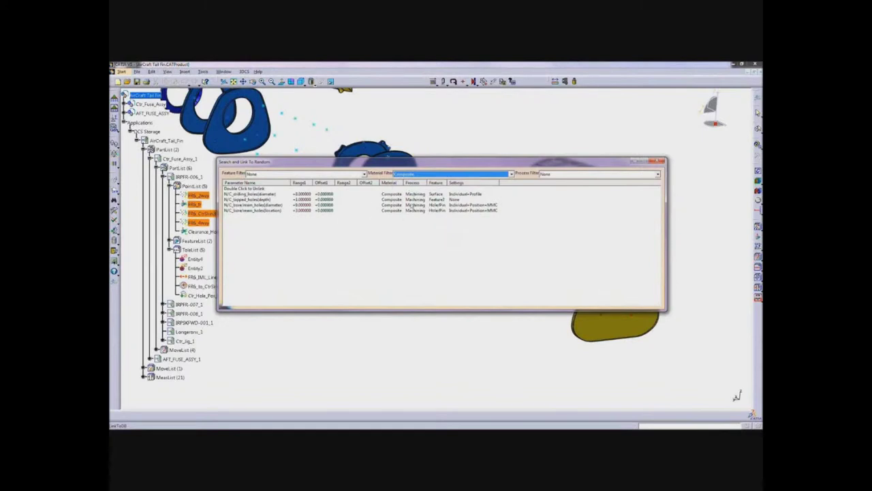
- Filter the Composite database listing to Machining processes and review the feature filter options
{"action": "left_click", "coordinate": [582, 175]}
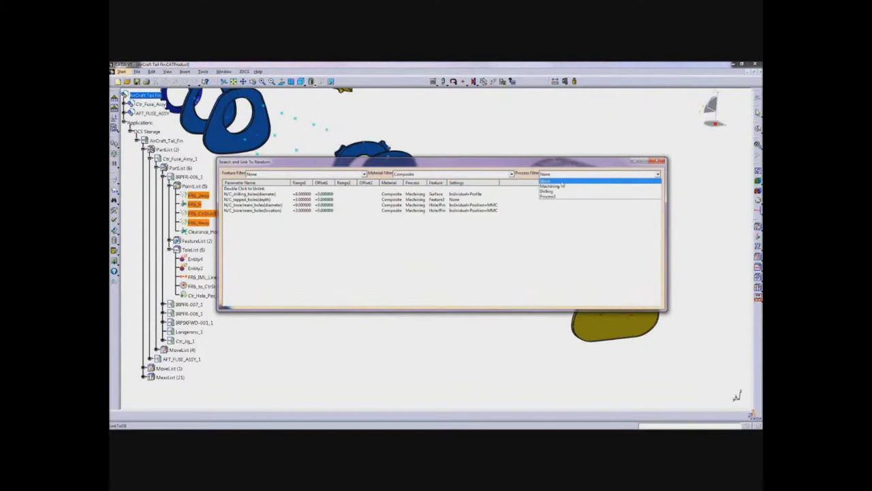
{"action": "left_click", "coordinate": [552, 193]}
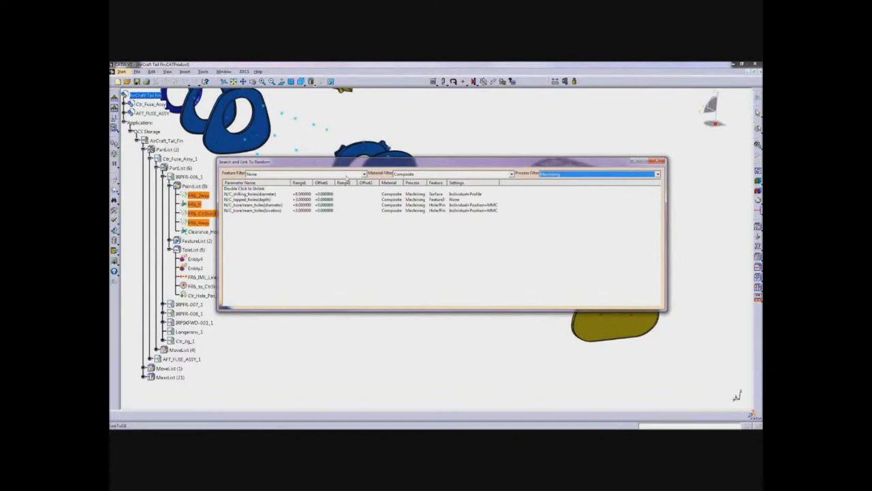
{"action": "left_click", "coordinate": [347, 175]}
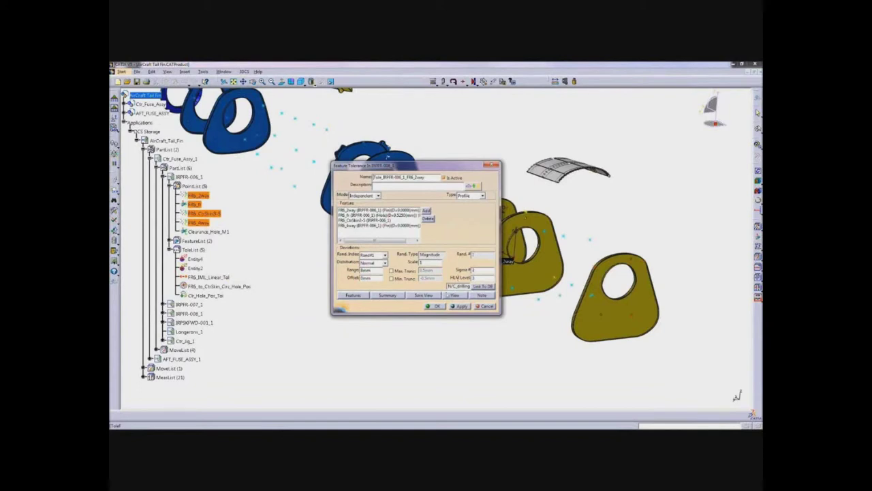
- Link FR6 to N/C_end_milling with no material filter, creating Tole_IRPFR-006_1_FR6_2way, and reopen it
{"action": "left_click", "coordinate": [483, 286]}
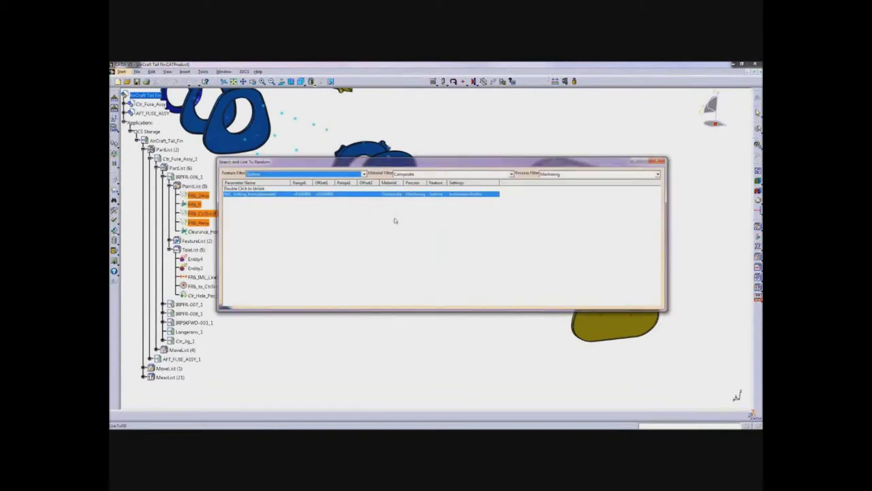
{"action": "left_click", "coordinate": [409, 174]}
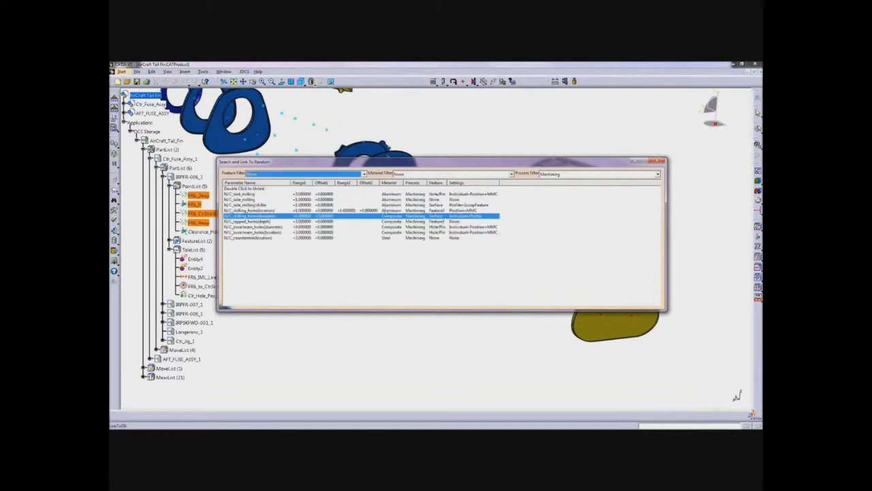
{"action": "left_click", "coordinate": [275, 203]}
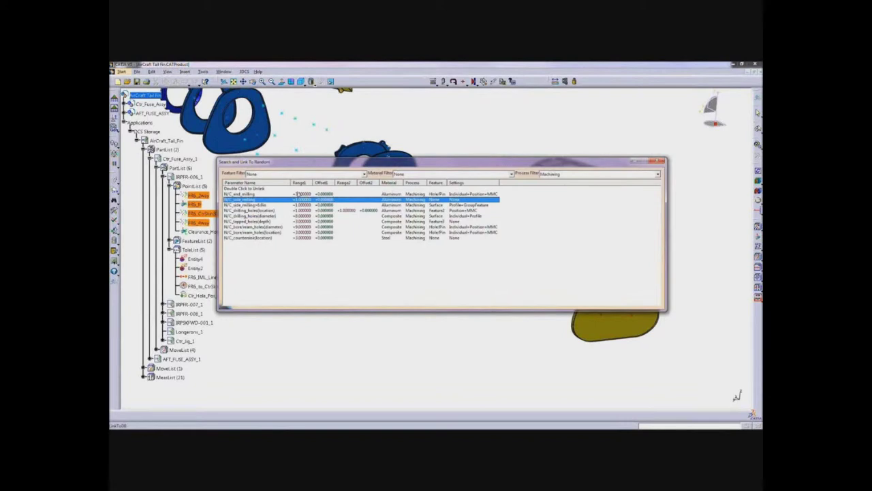
{"action": "left_click", "coordinate": [300, 194]}
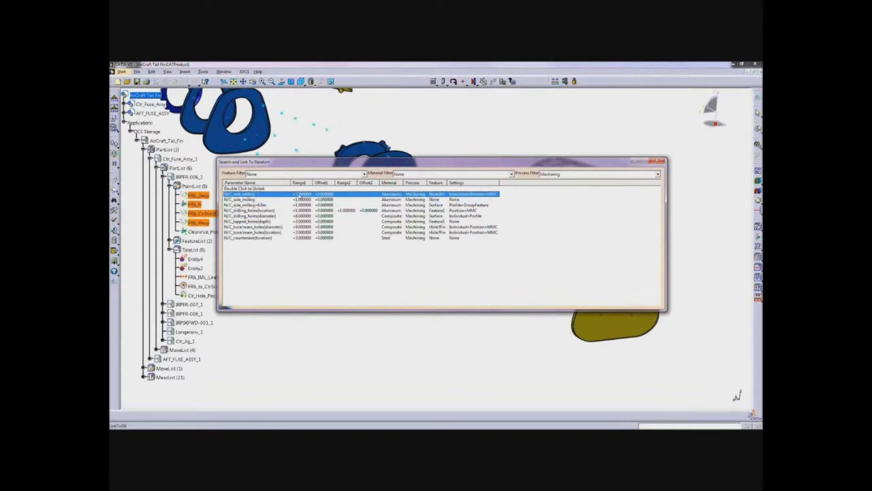
{"action": "double_click", "coordinate": [300, 196]}
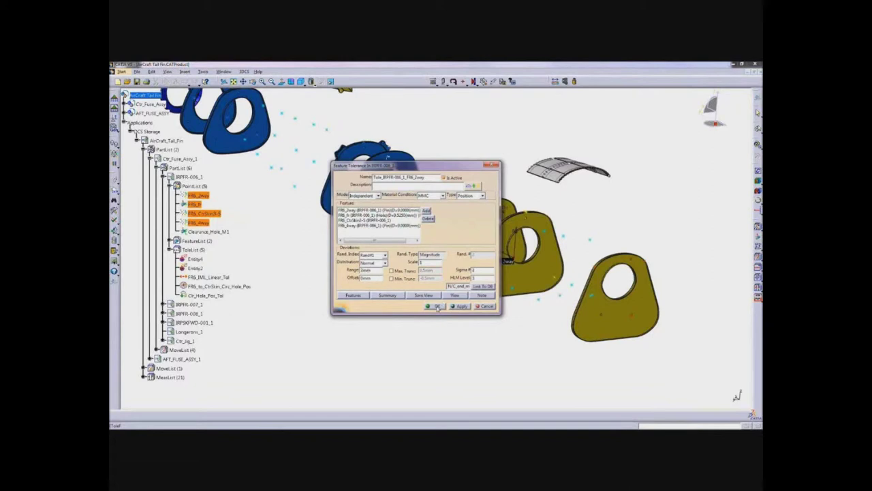
{"action": "left_click", "coordinate": [438, 308]}
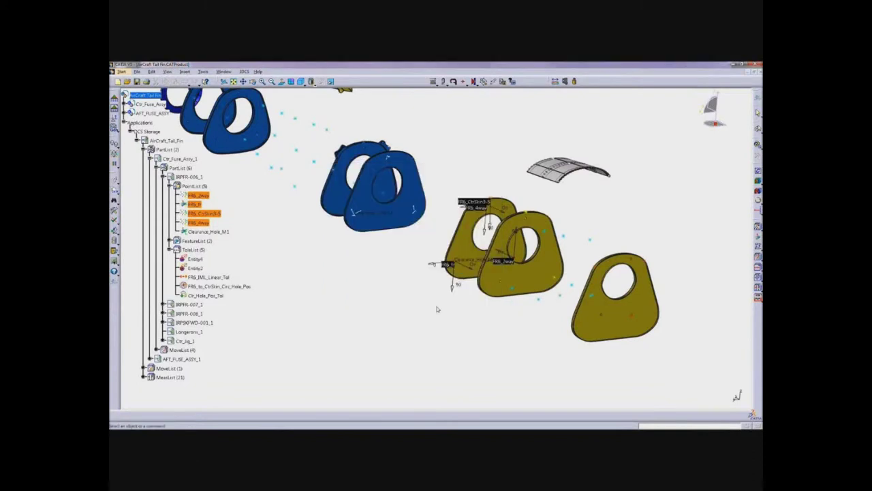
{"action": "double_click", "coordinate": [230, 305]}
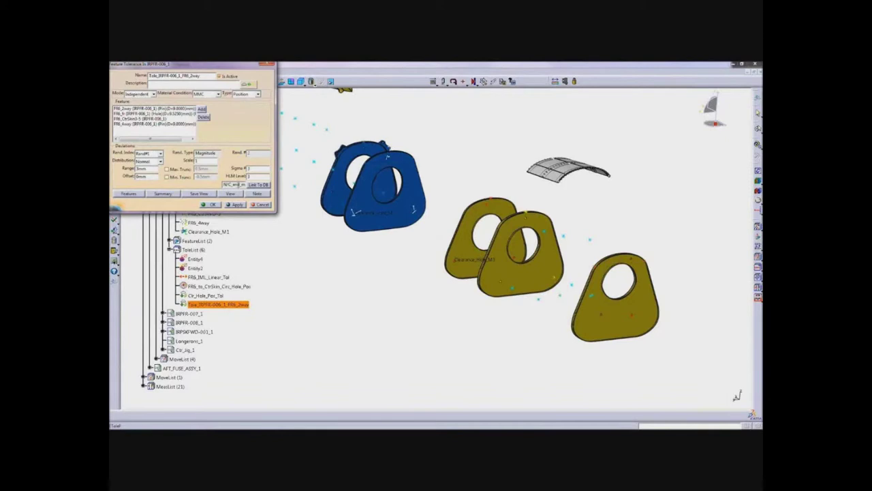
- Close the FR6 tolerance and open FR6_to_CtrSkin_Circ_Hole_Pos for editing
{"action": "left_click", "coordinate": [211, 205]}
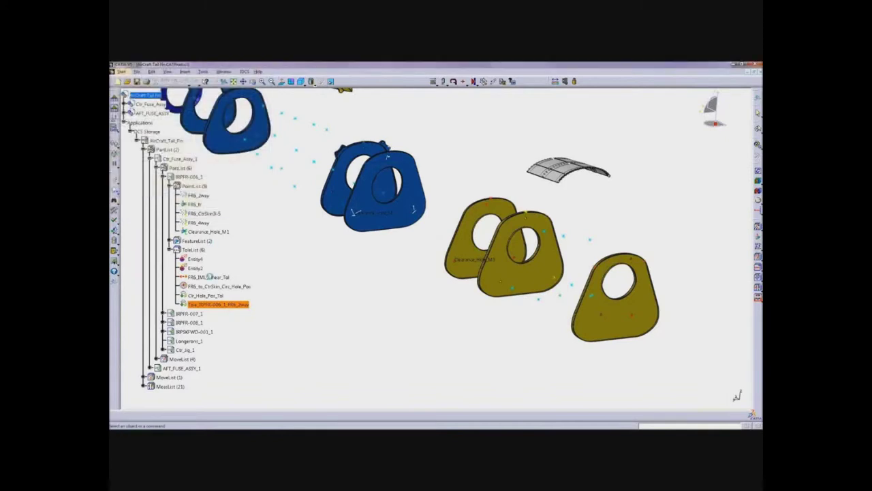
{"action": "double_click", "coordinate": [219, 287]}
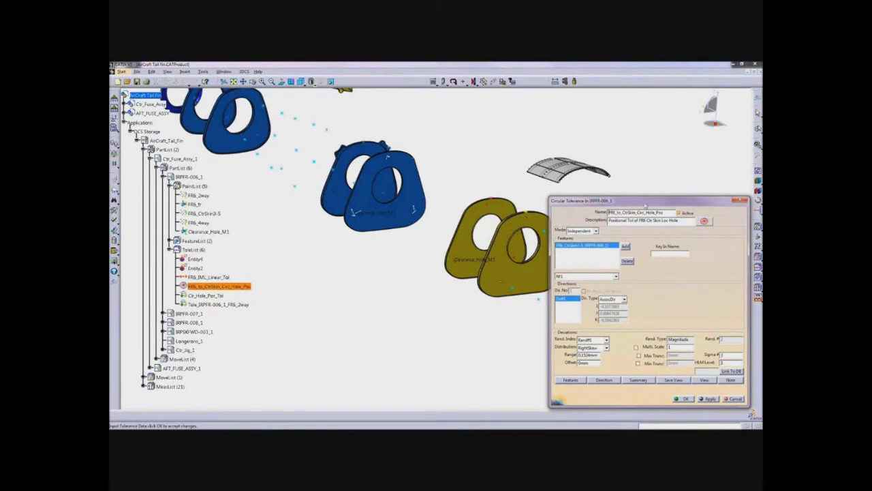
{"action": "left_click_drag", "start_coordinate": [645, 206], "coordinate": [502, 161]}
- Link the hole tolerance to the Steel end_mill_parallel entry with no process filter and confirm
{"action": "left_click", "coordinate": [588, 324]}
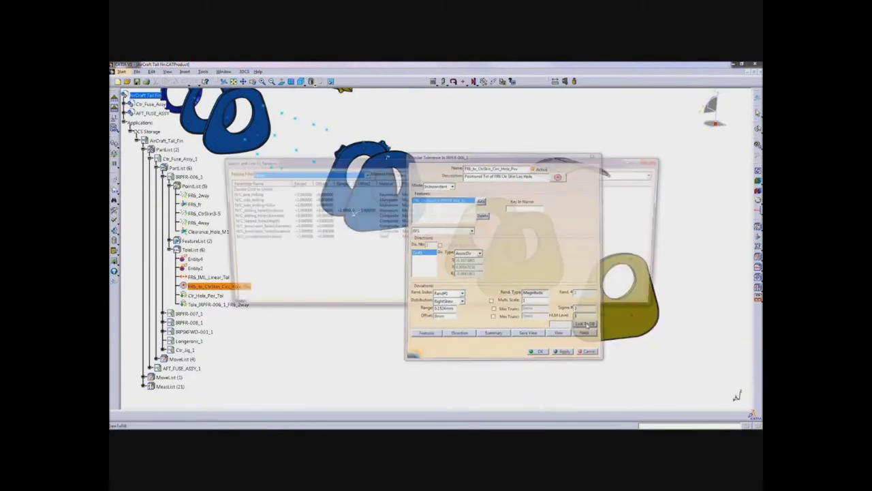
{"action": "left_click", "coordinate": [658, 174]}
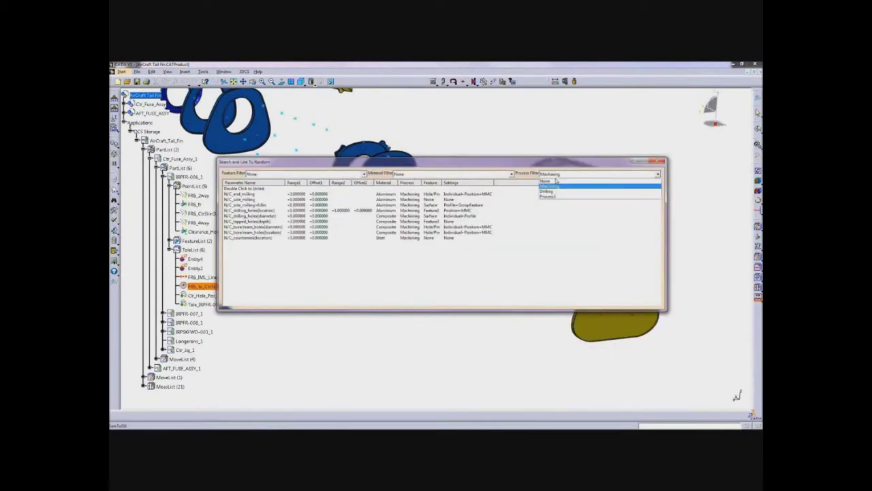
{"action": "left_click", "coordinate": [552, 196]}
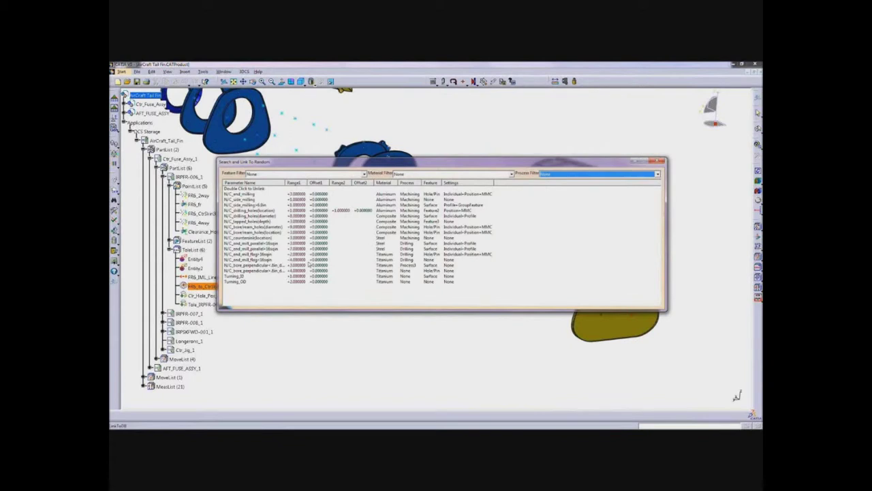
{"action": "left_click", "coordinate": [310, 248]}
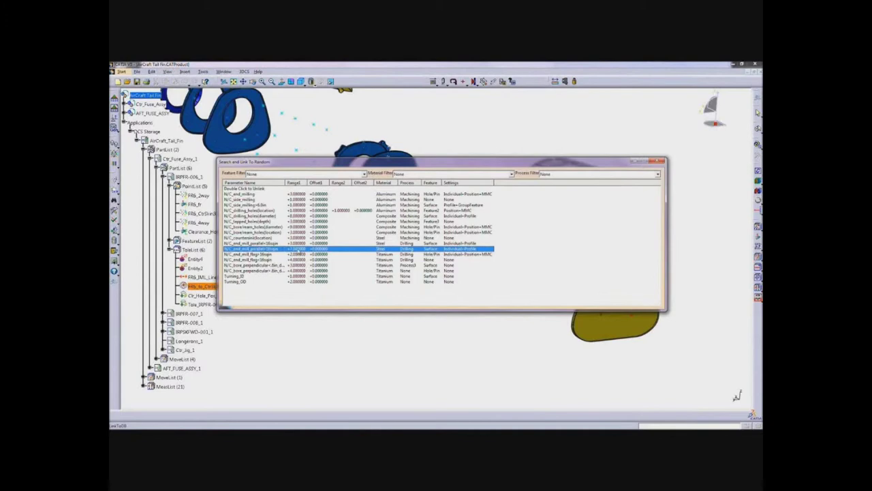
{"action": "double_click", "coordinate": [300, 250]}
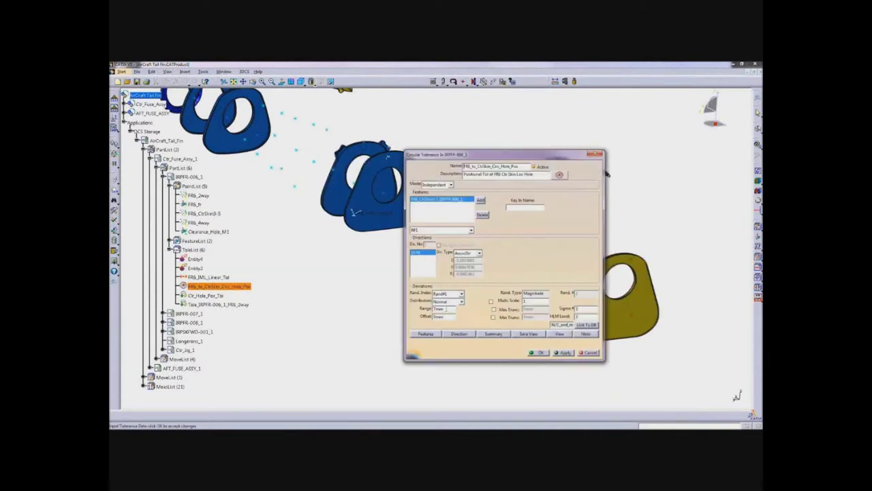
{"action": "left_click", "coordinate": [539, 353]}
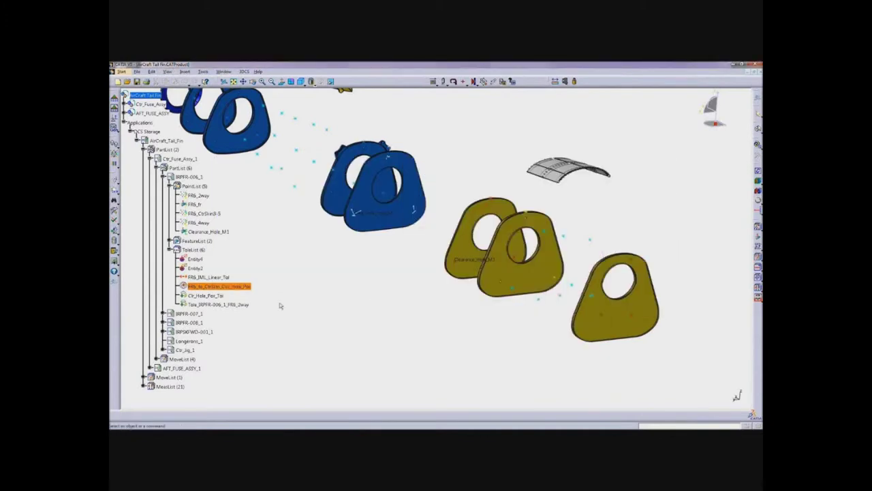
{"action": "left_click", "coordinate": [218, 304]}
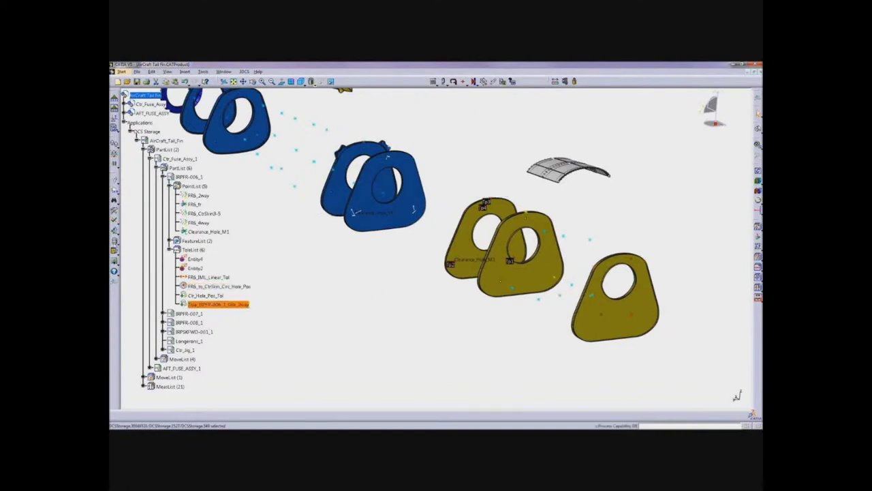
{"action": "left_click", "coordinate": [114, 271]}
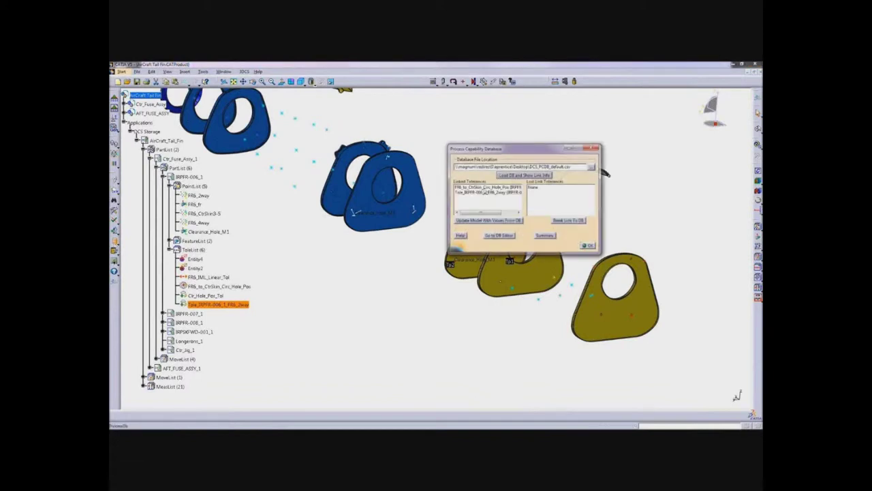
{"action": "left_click", "coordinate": [481, 192]}
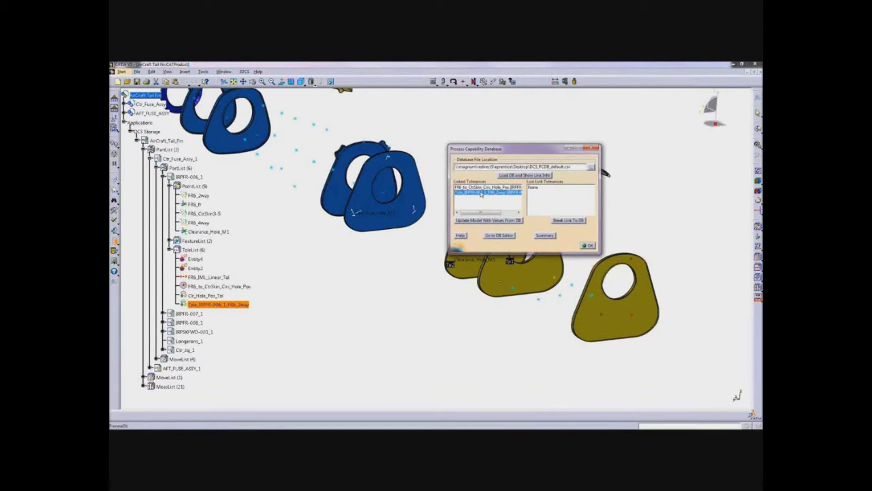
{"action": "double_click", "coordinate": [481, 193]}
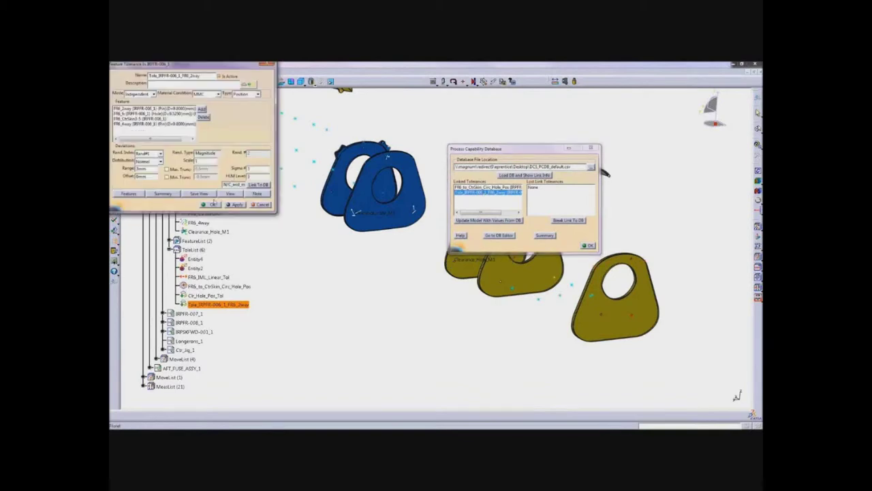
{"action": "left_click", "coordinate": [212, 204]}
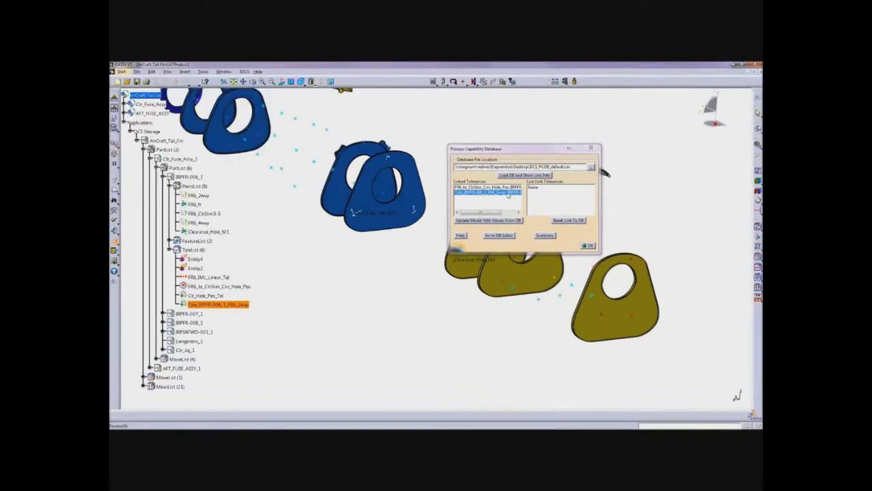
{"action": "double_click", "coordinate": [508, 195]}
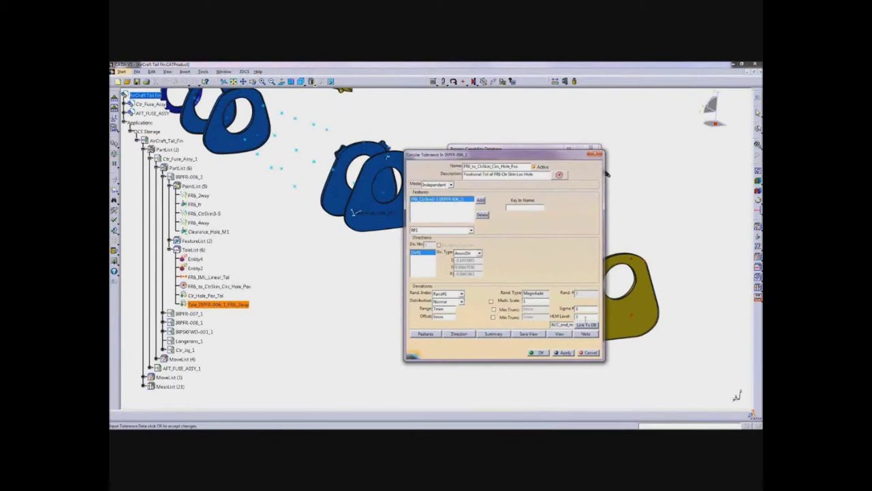
{"action": "left_click", "coordinate": [542, 353]}
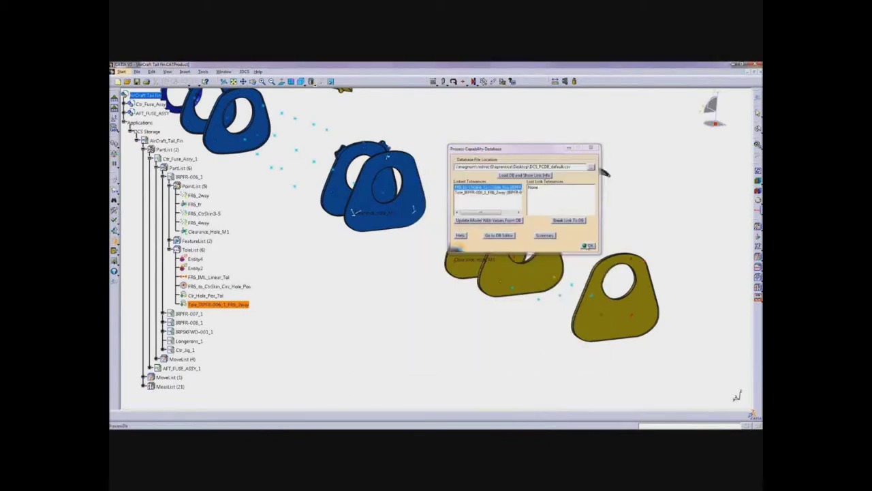
{"action": "left_click", "coordinate": [587, 246]}
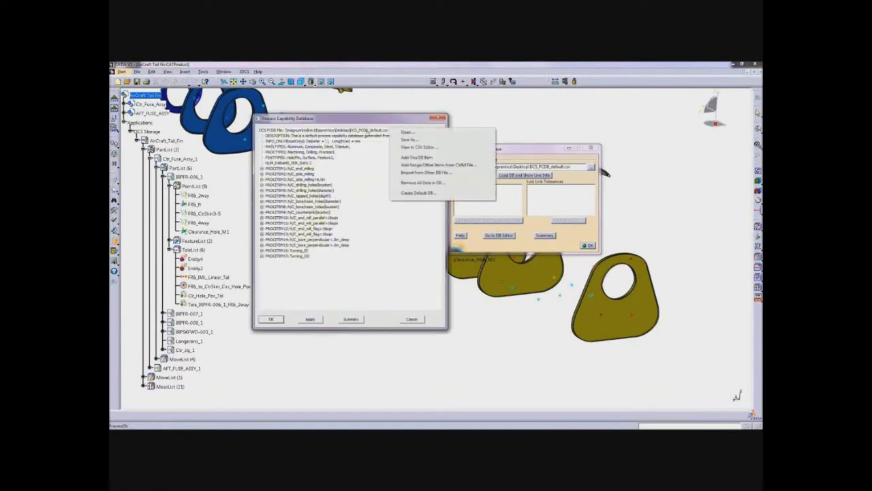
- Open DCS_PCDB.csv as the process capability database file
{"action": "left_click", "coordinate": [406, 133]}
{"action": "left_click", "coordinate": [322, 216]}
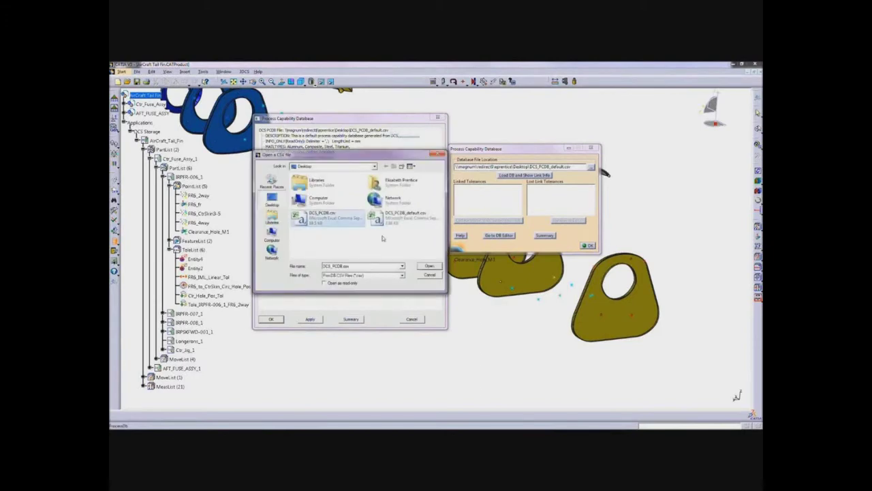
{"action": "left_click", "coordinate": [429, 265]}
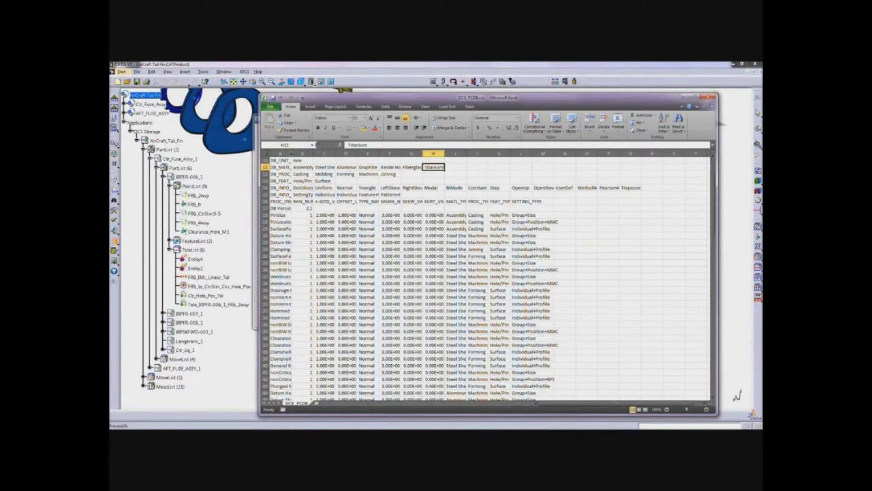
- Autofit column A to the full process item names and scroll down through the rows
{"action": "double_click", "coordinate": [312, 152]}
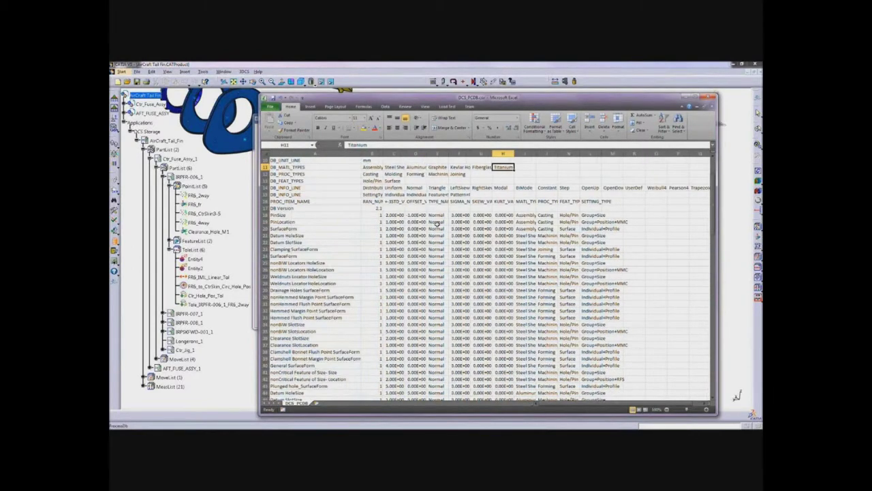
{"action": "scroll", "coordinate": [395, 232], "scroll_direction": "down", "scroll_amount": 2}
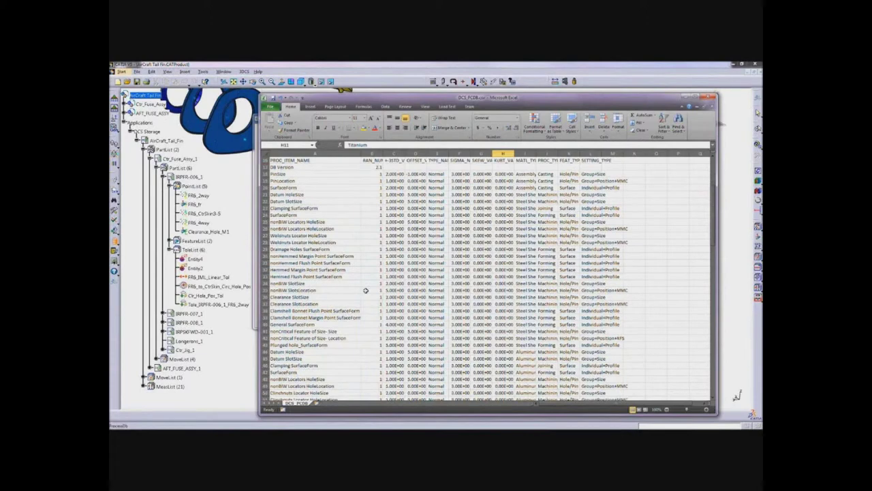
{"action": "scroll", "coordinate": [605, 223], "scroll_direction": "down", "scroll_amount": 8}
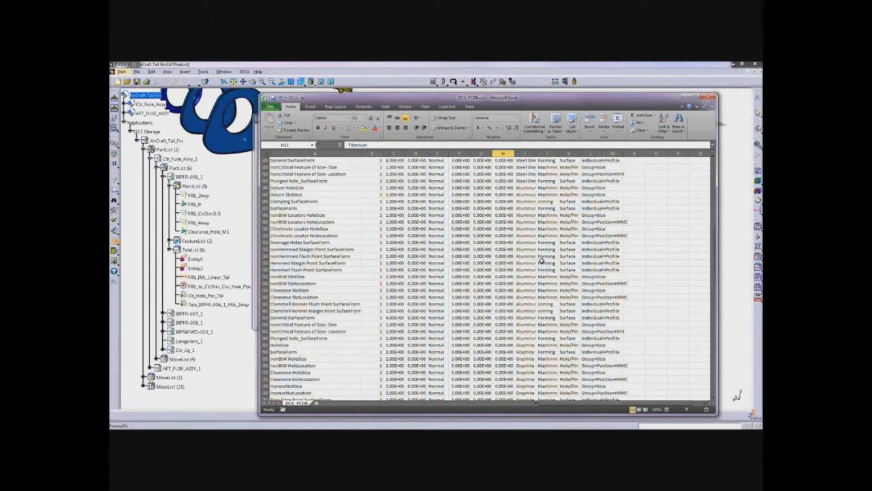
{"action": "scroll", "coordinate": [542, 261], "scroll_direction": "down", "scroll_amount": 2}
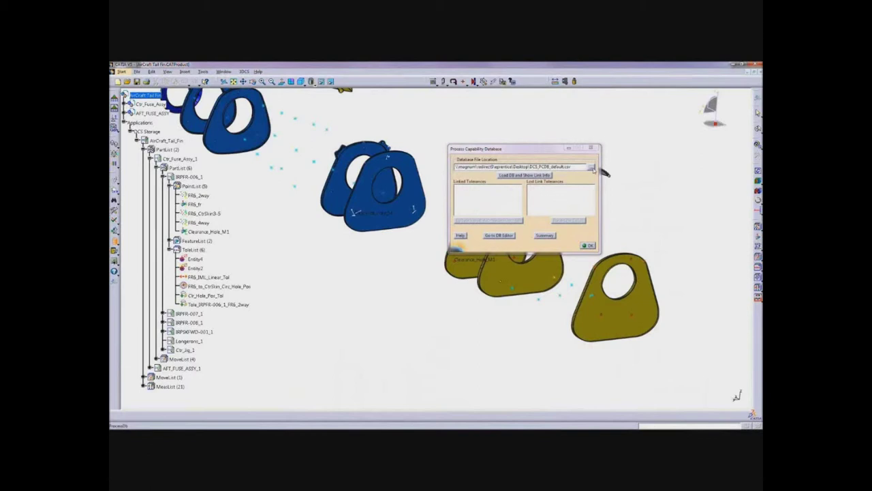
- Select DCS_PCDB.csv as the model's database file and open the first lost-link tolerance
{"action": "left_click", "coordinate": [592, 168]}
{"action": "left_click", "coordinate": [409, 236]}
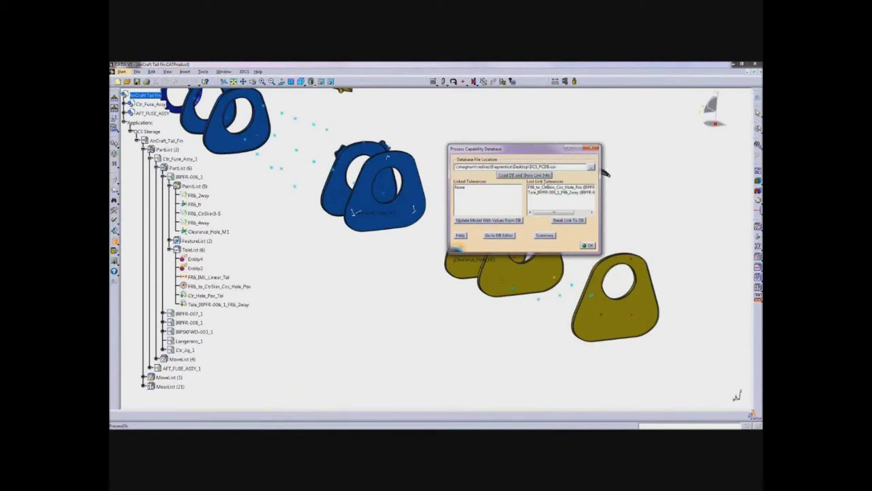
{"action": "double_click", "coordinate": [534, 188]}
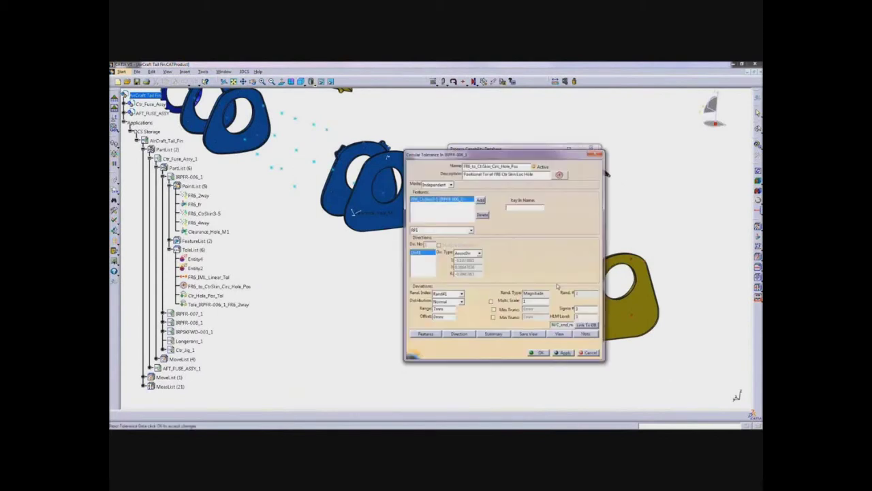
- Link FR6_to_CtrSkin_Circ_Hole_Pos to a Kevlar Honeycomb database entry and accept it
{"action": "left_click", "coordinate": [585, 334]}
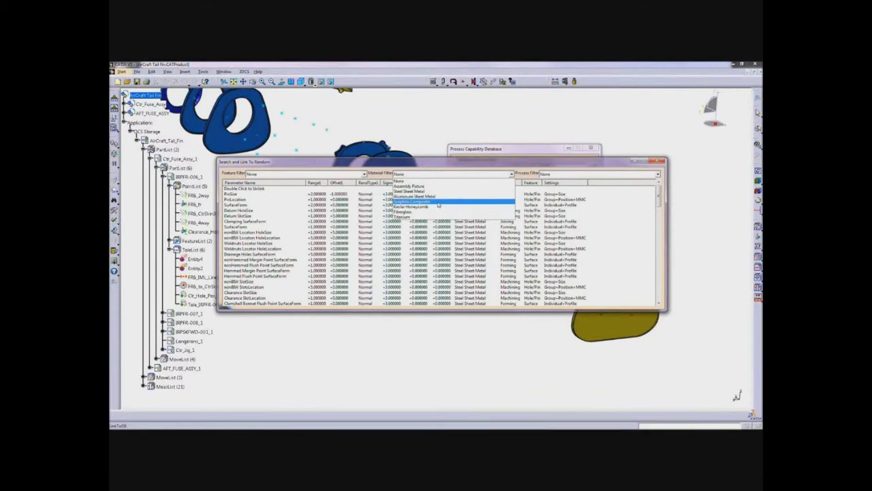
{"action": "left_click", "coordinate": [439, 202]}
{"action": "left_click", "coordinate": [454, 177]}
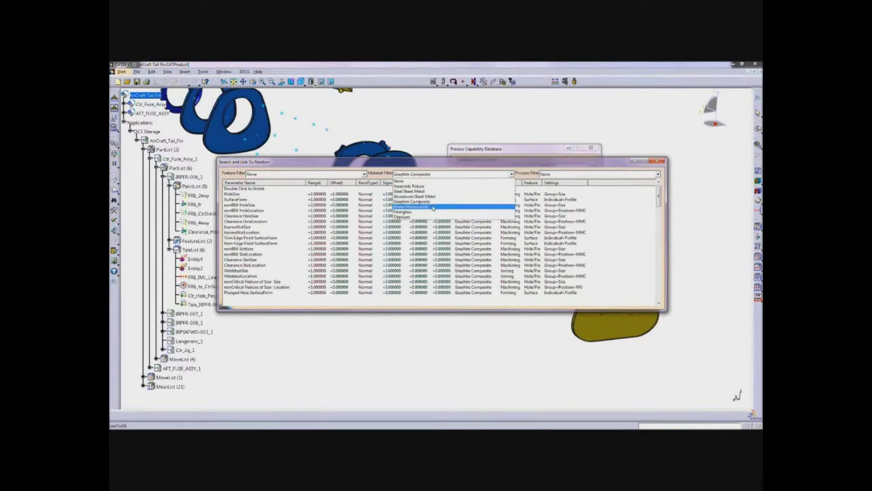
{"action": "left_click", "coordinate": [436, 197]}
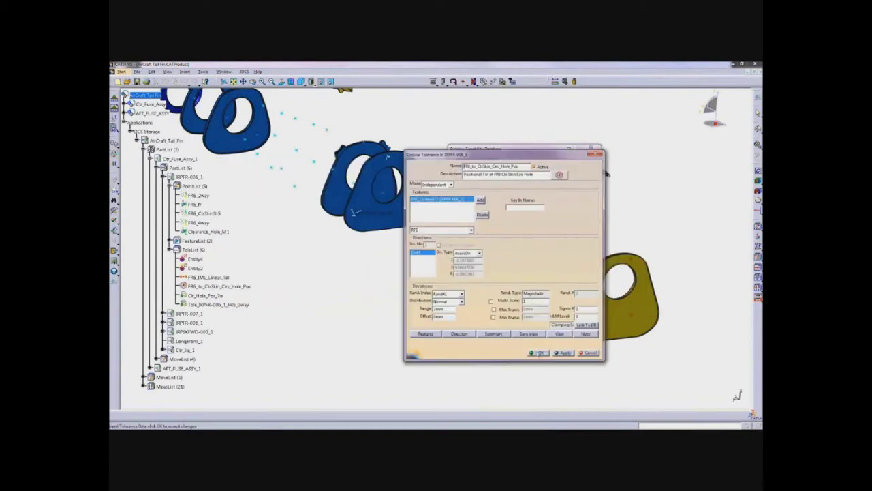
{"action": "key", "text": "Return"}
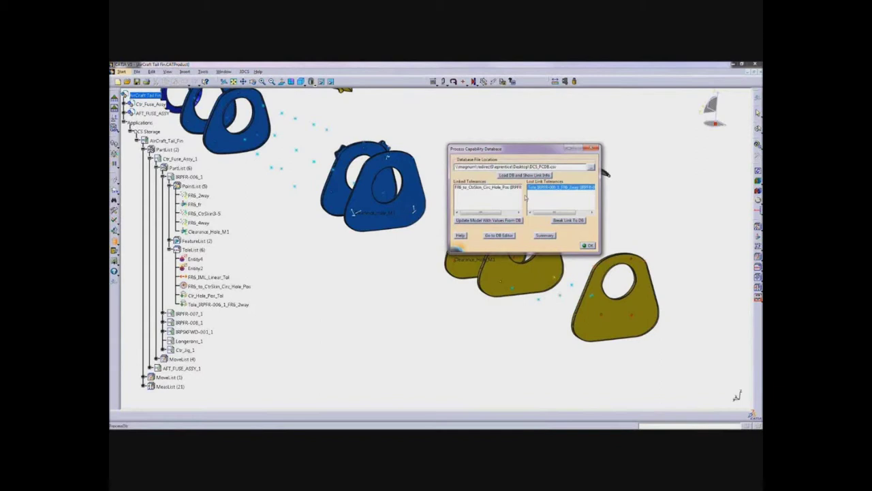
- Close the Process Capability Database window and switch to the measurement analysis program
{"action": "left_click", "coordinate": [588, 245]}
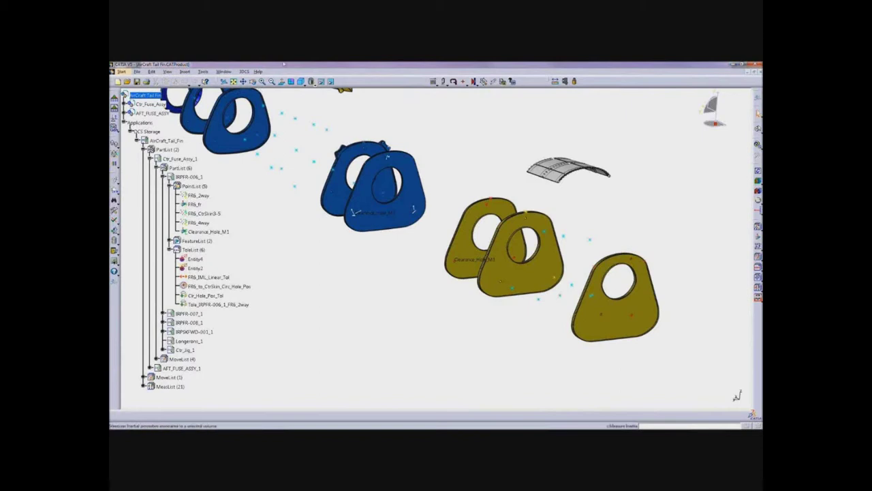
{"action": "left_click", "coordinate": [180, 68]}
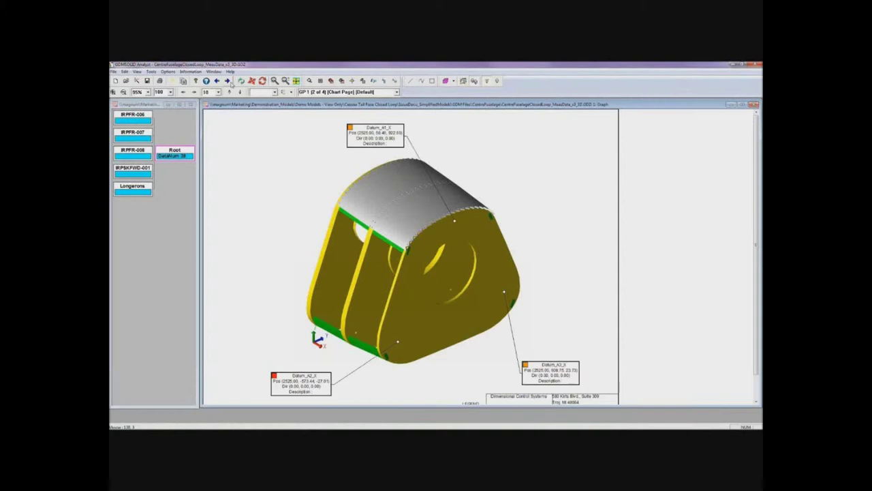
- Advance to graph page 3 of 4 showing five control charts around the tail-section model
{"action": "left_click", "coordinate": [228, 81]}
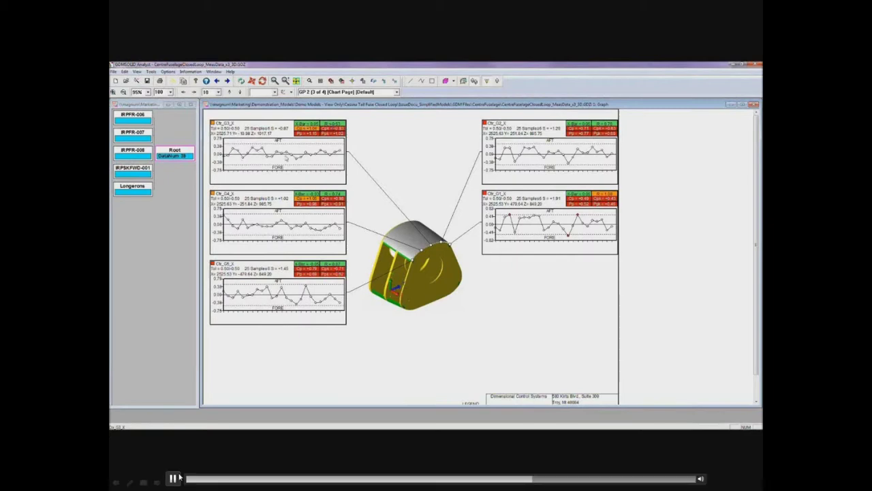
{"action": "left_click", "coordinate": [176, 479]}
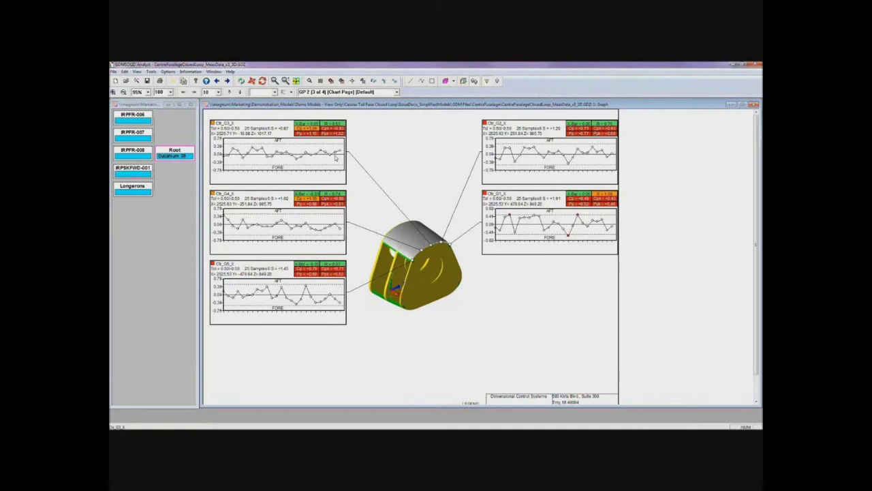
{"action": "mouse_move", "coordinate": [321, 364]}
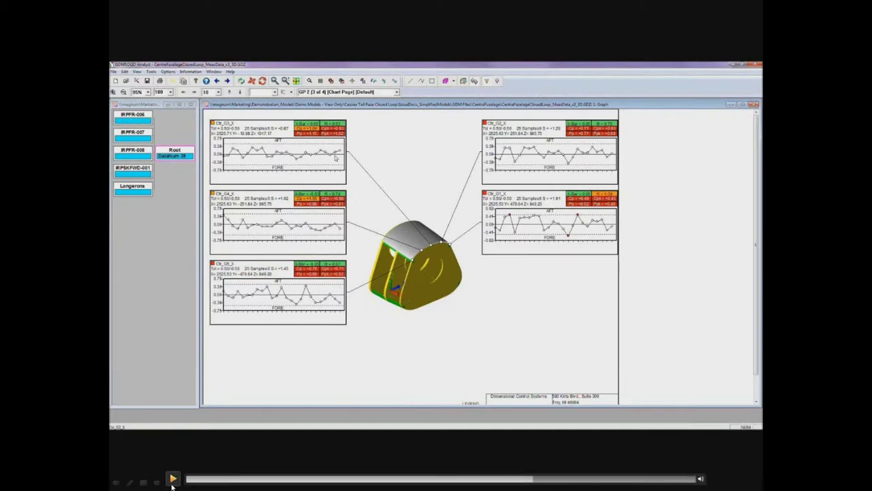
{"action": "left_click", "coordinate": [172, 479]}
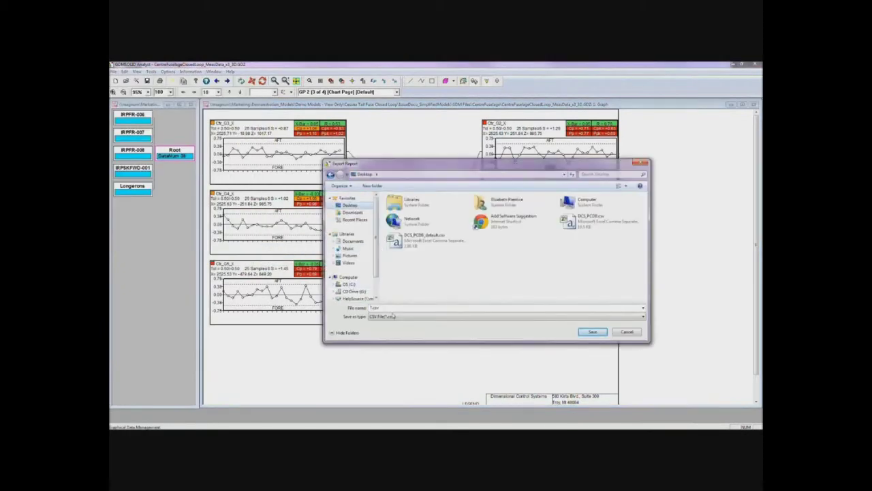
- Name the exported CSV report CMMdataforDB
{"action": "double_click", "coordinate": [395, 308]}
{"action": "type", "text": "CMMdataforDB"}
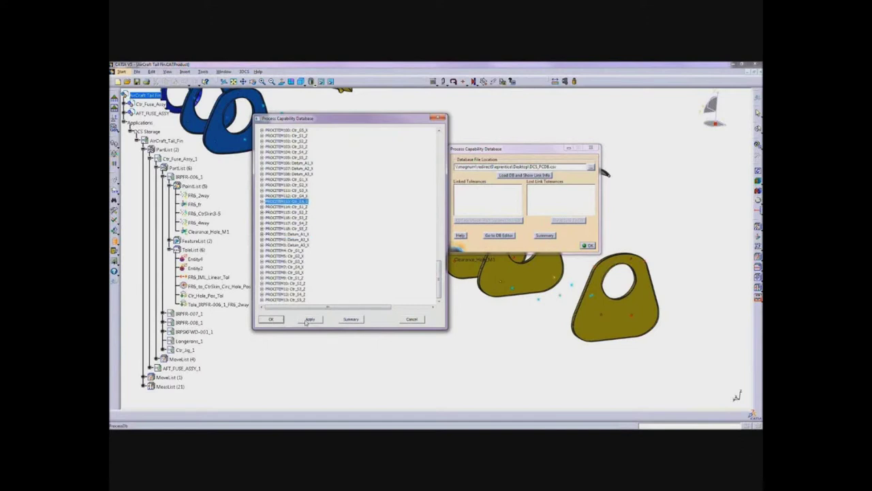
- Save the added CMM items, reload link info, and open lost-link Tole_IRPFR-006_1_FR6_2way
{"action": "left_click", "coordinate": [273, 320]}
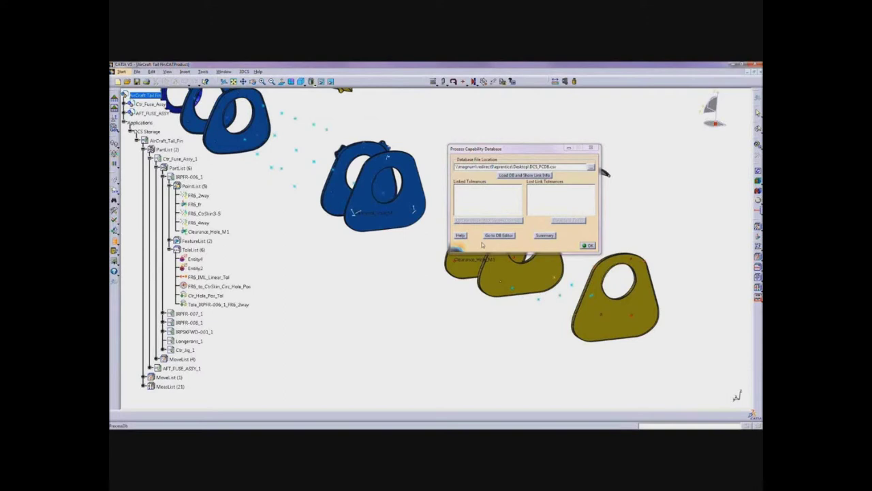
{"action": "left_click", "coordinate": [525, 175]}
{"action": "double_click", "coordinate": [539, 189]}
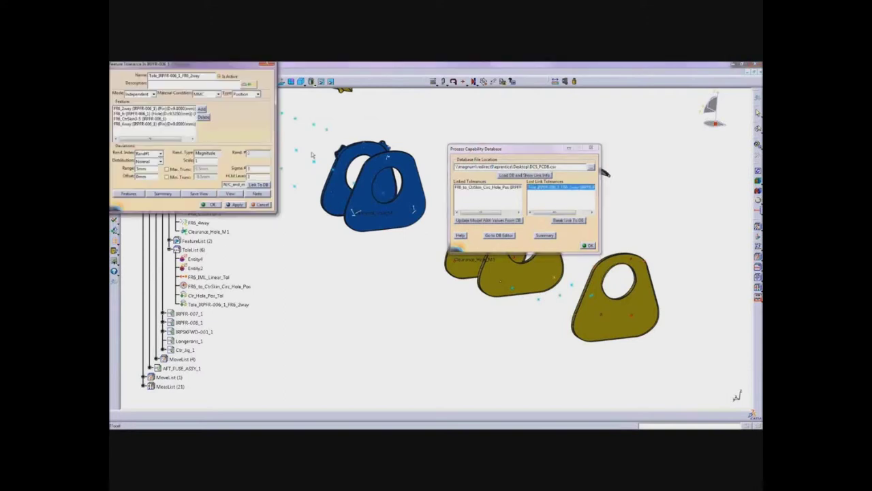
- List all database entries for Tole_IRPFR-006_1_FR6_2way with no material filter, scroll them, and close
{"action": "left_click", "coordinate": [257, 186]}
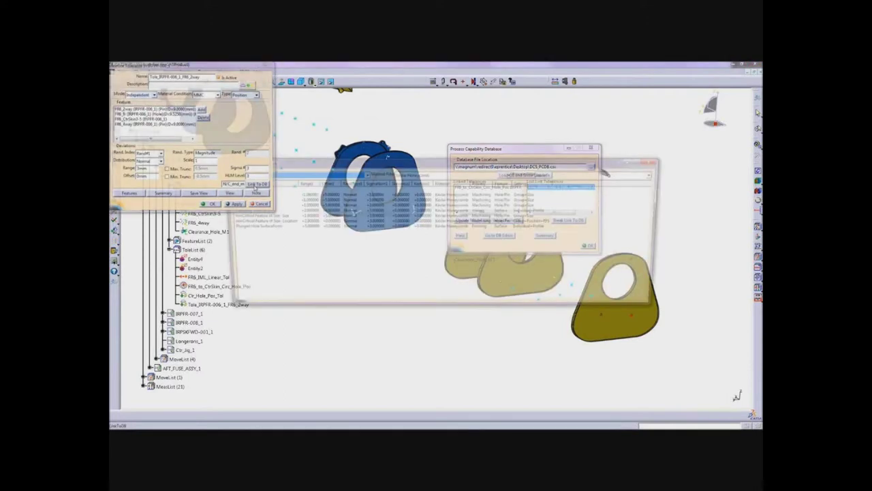
{"action": "left_click", "coordinate": [468, 178]}
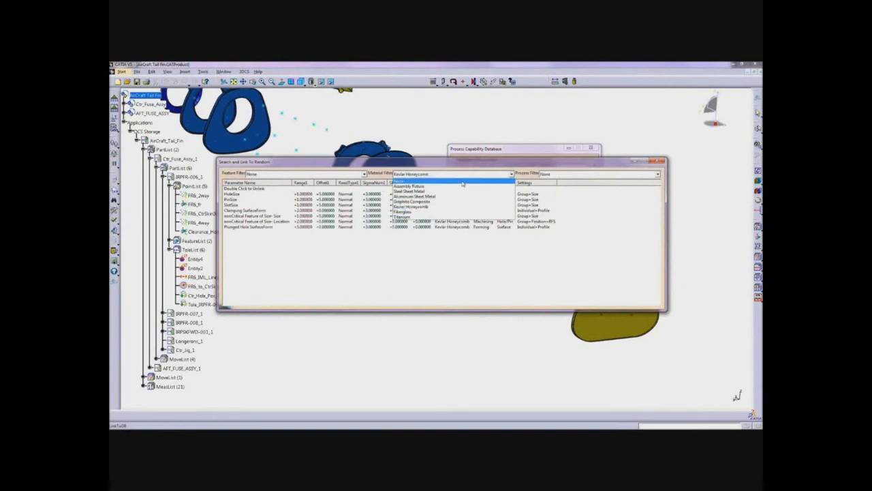
{"action": "left_click", "coordinate": [463, 181]}
{"action": "left_click_drag", "start_coordinate": [659, 192], "coordinate": [659, 272]}
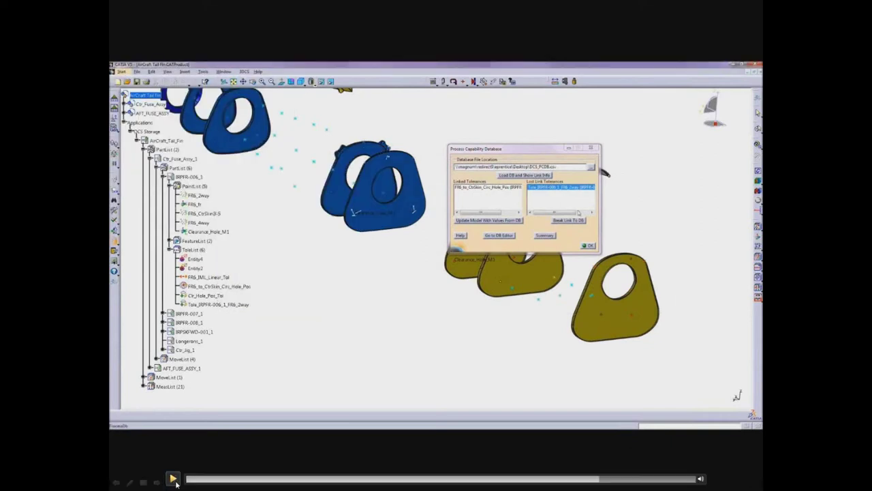
{"action": "left_click", "coordinate": [175, 483]}
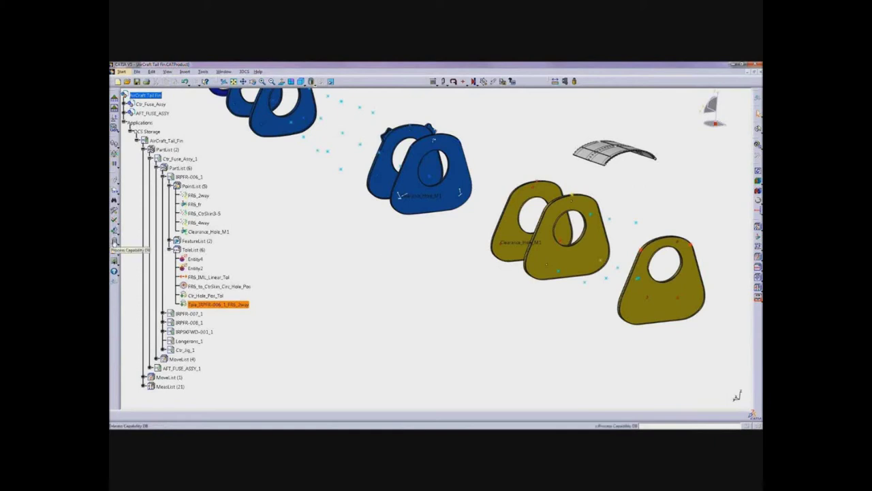
- Link the FR6_IML_Linear_Tol tolerance to the PinSize database entry
{"action": "left_click", "coordinate": [208, 277]}
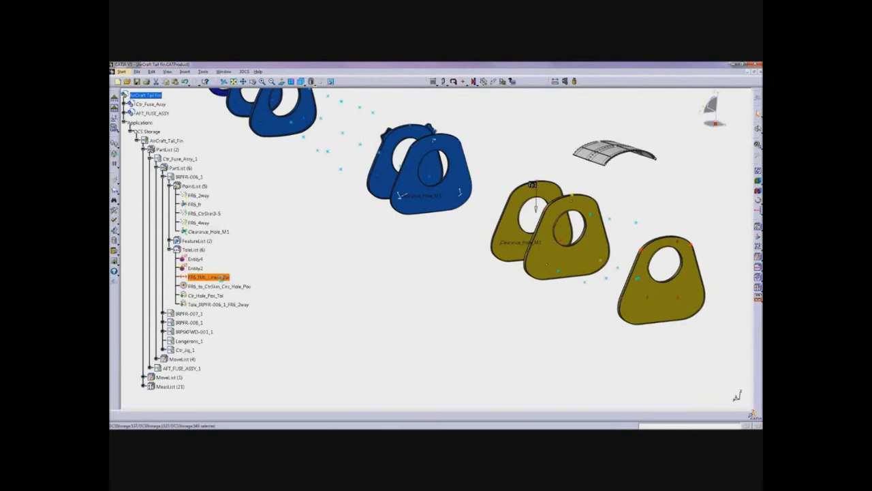
{"action": "double_click", "coordinate": [225, 277]}
{"action": "left_click", "coordinate": [577, 326]}
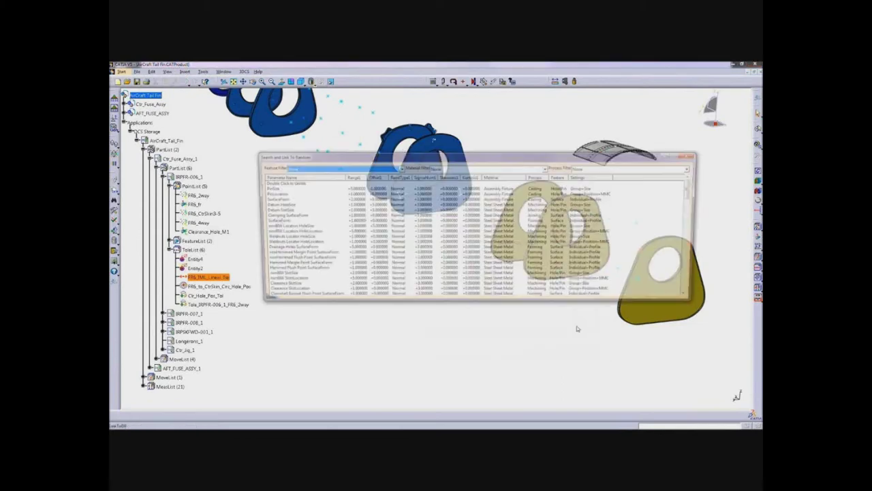
{"action": "double_click", "coordinate": [270, 188]}
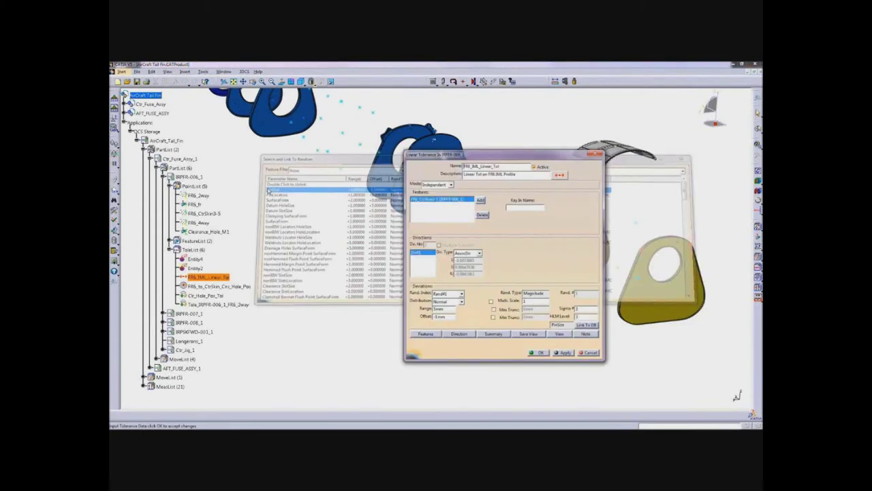
{"action": "left_click", "coordinate": [539, 353]}
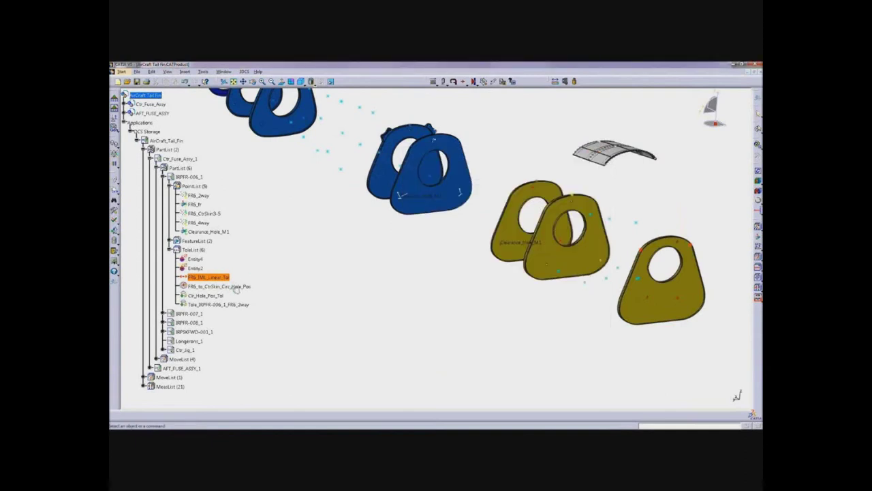
- Link the FR6_to_CtrSkin_Circ_Hole_Pos circular tolerance to a database entry
{"action": "double_click", "coordinate": [229, 287]}
{"action": "key", "text": "Return"}
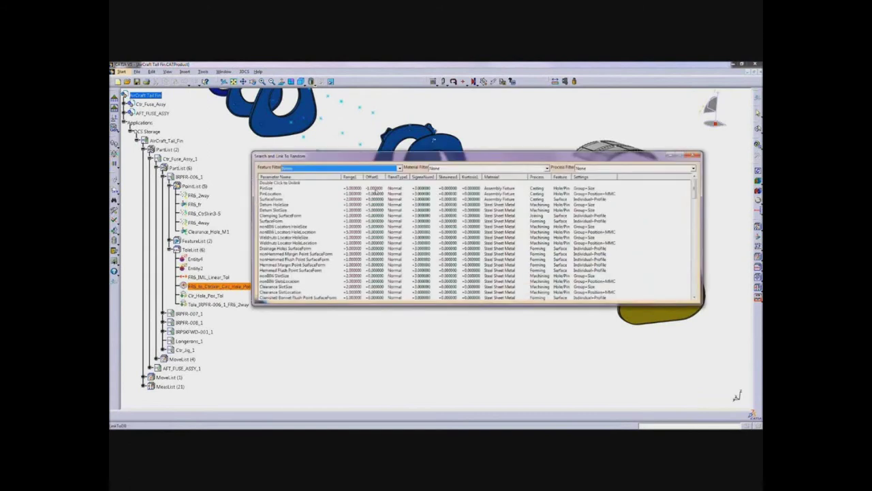
{"action": "double_click", "coordinate": [375, 188]}
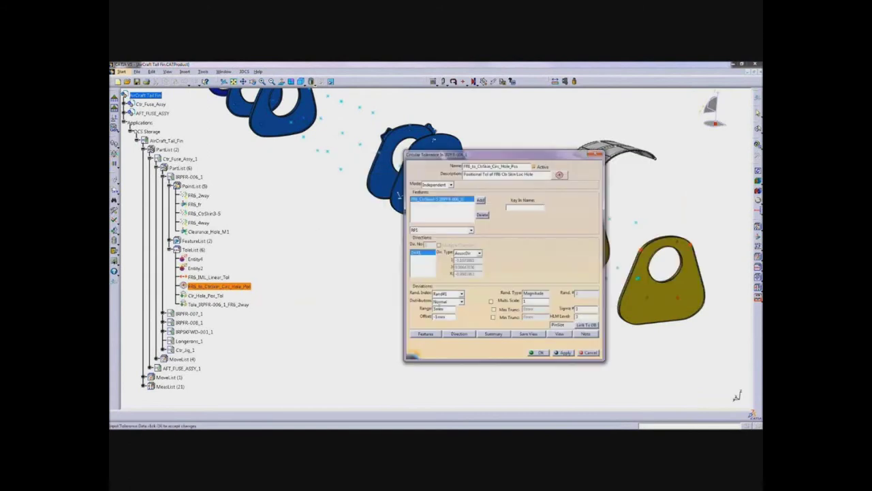
{"action": "left_click", "coordinate": [539, 352]}
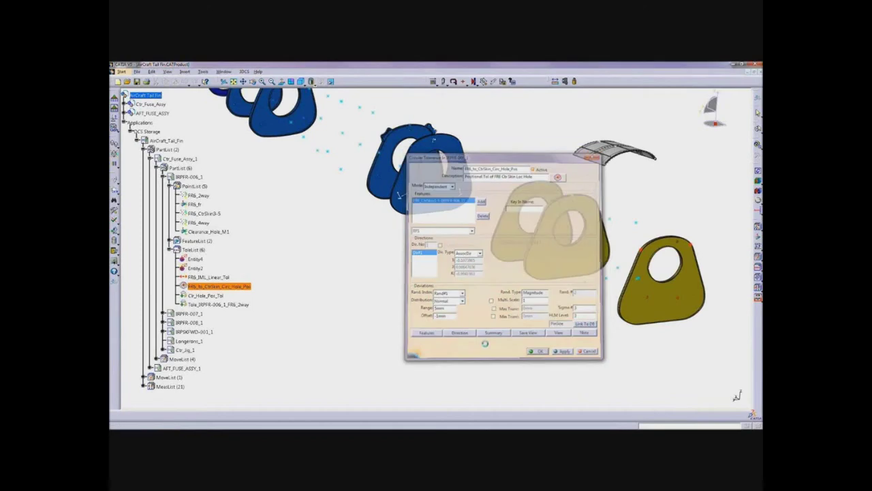
- Link Ctr_Hole_Pos_Tol and Tole_IRPFR-006_1_FR6_2way to database entries
{"action": "double_click", "coordinate": [222, 297]}
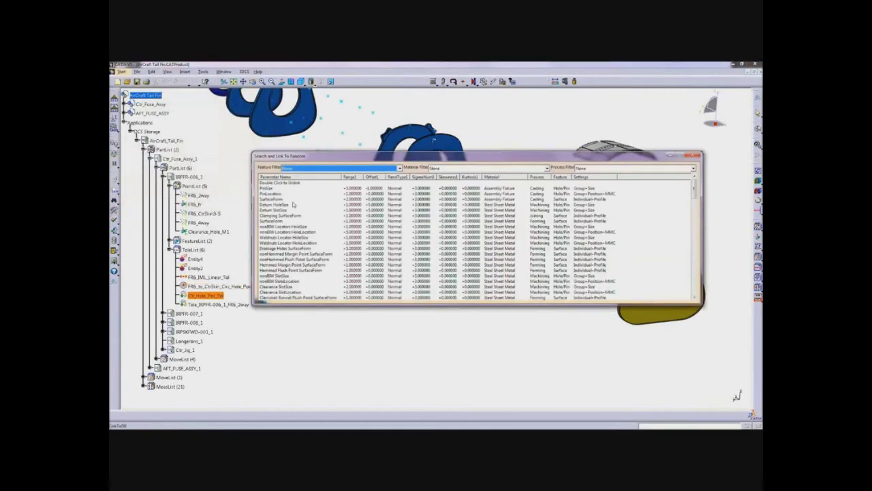
{"action": "double_click", "coordinate": [275, 189]}
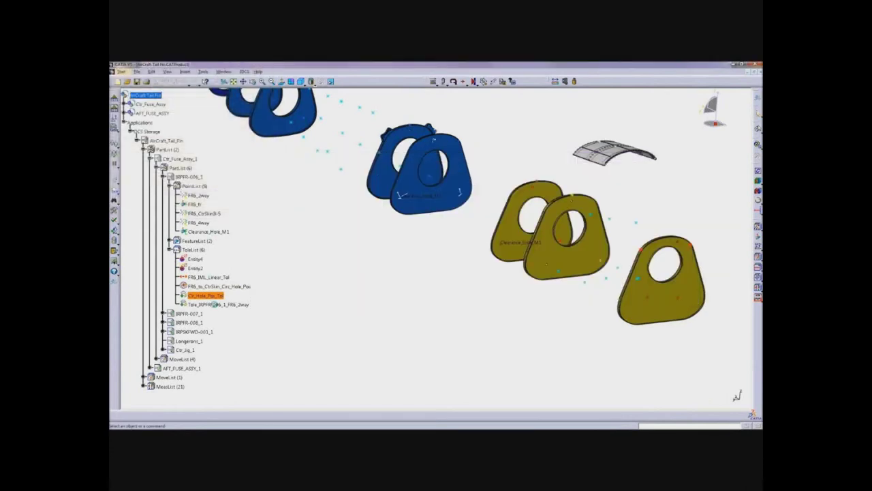
{"action": "double_click", "coordinate": [215, 304]}
{"action": "left_click", "coordinate": [258, 184]}
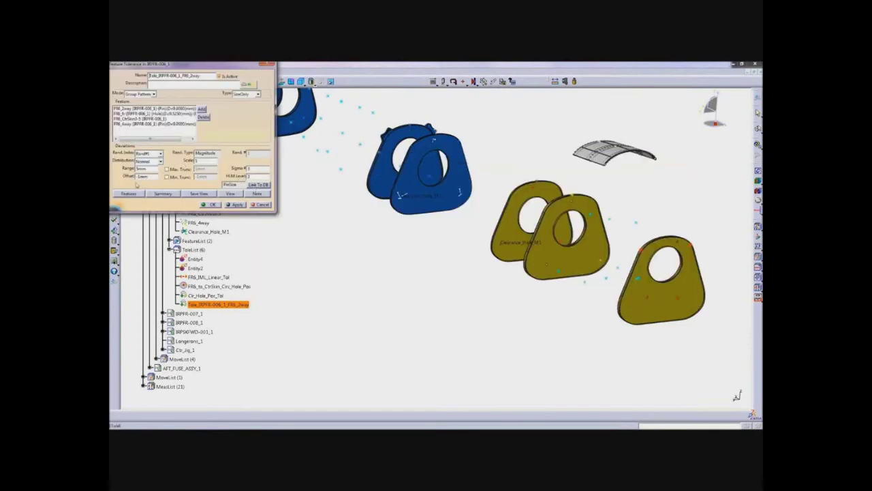
{"action": "key", "text": "Escape"}
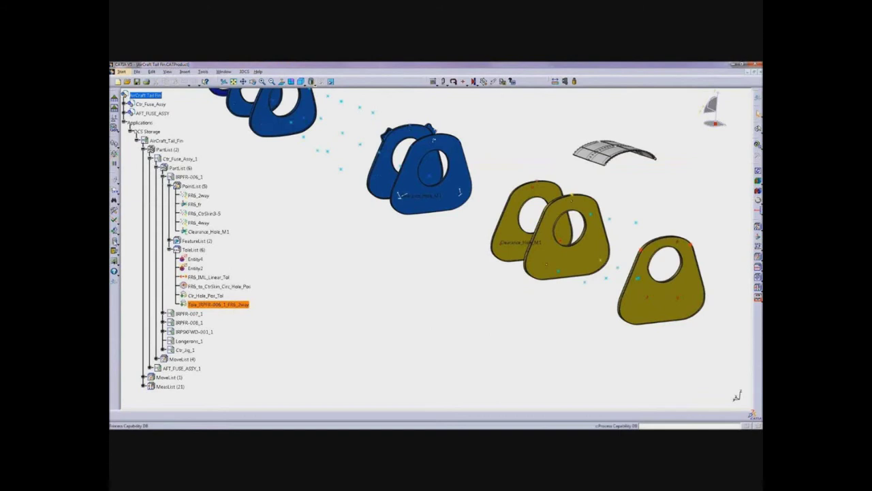
- Load the database, list its linked tolerances, and open DCS_PCDB.csv in Excel
{"action": "left_click", "coordinate": [520, 176]}
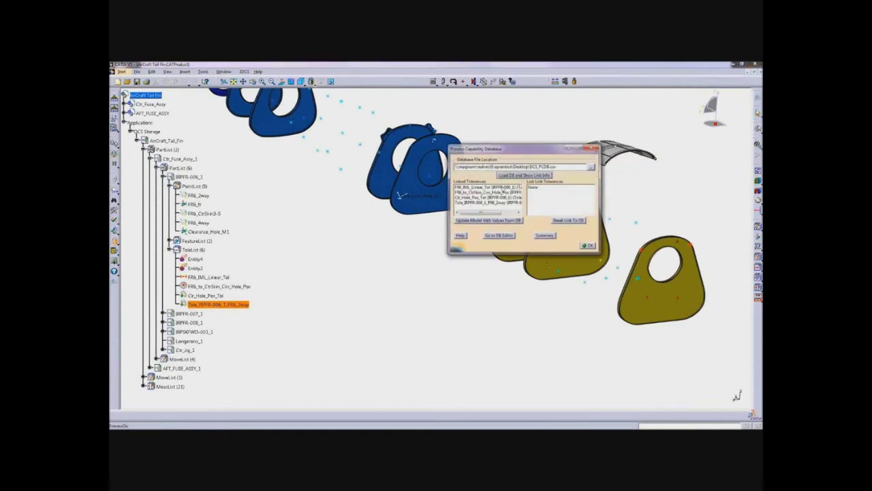
{"action": "left_click", "coordinate": [501, 236]}
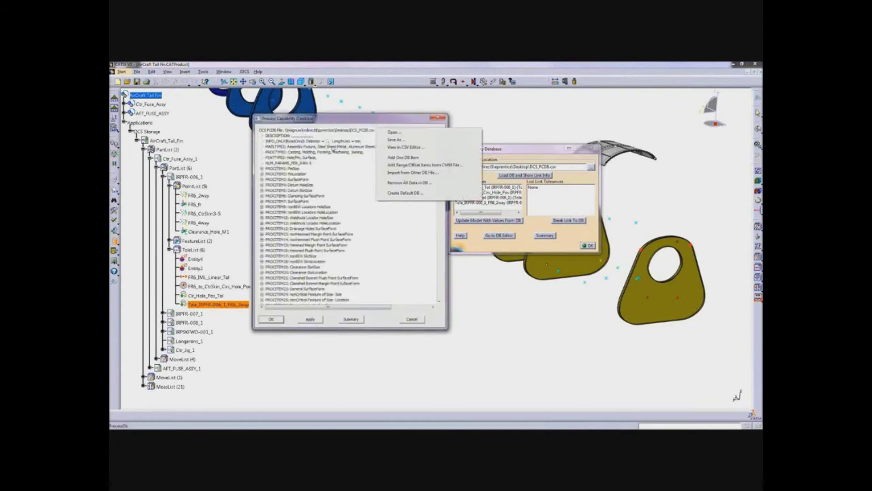
{"action": "left_click", "coordinate": [409, 147]}
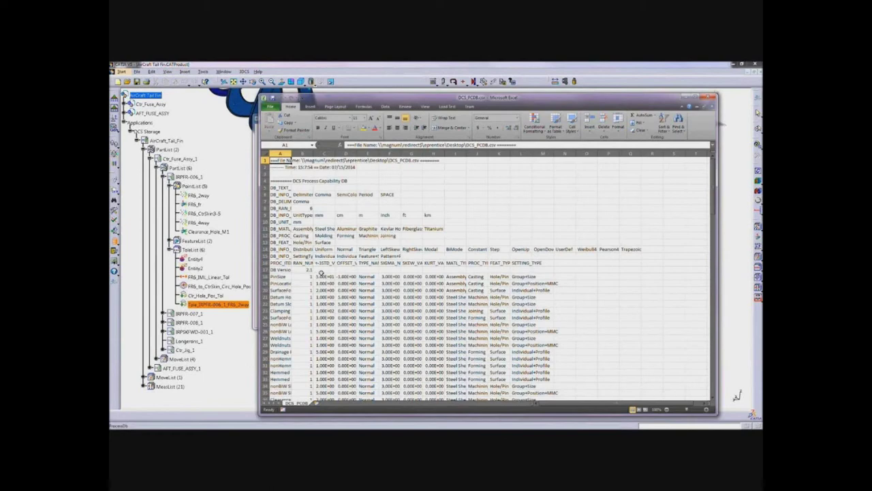
- Check the PinSize range in C18 and PinLocation in G19, then save DCS_PCDB.csv as CSV
{"action": "left_click", "coordinate": [323, 276]}
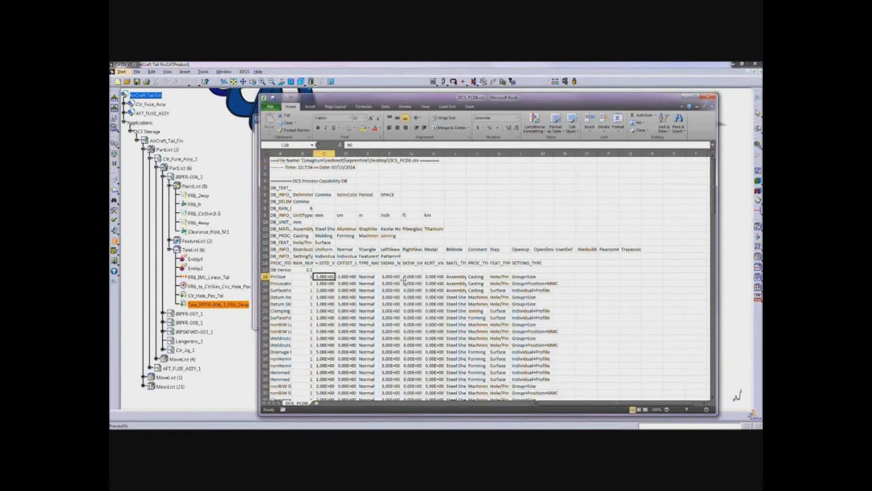
{"action": "left_click", "coordinate": [410, 284]}
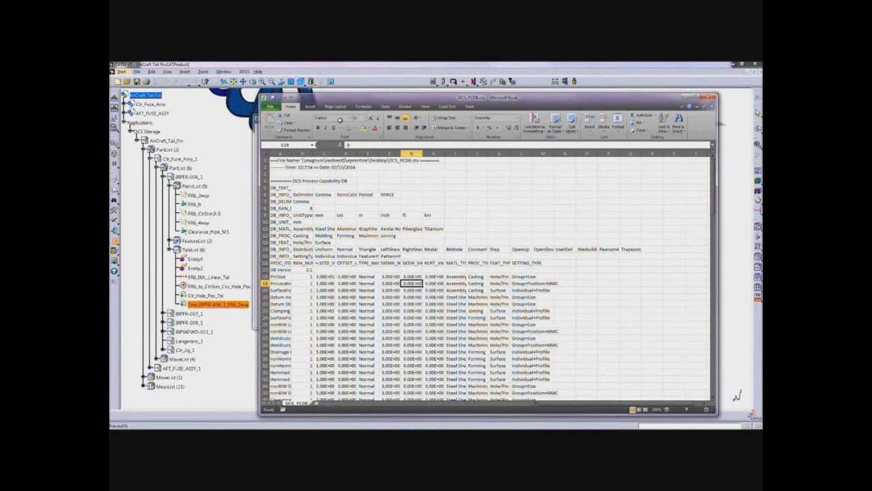
{"action": "left_click", "coordinate": [709, 96]}
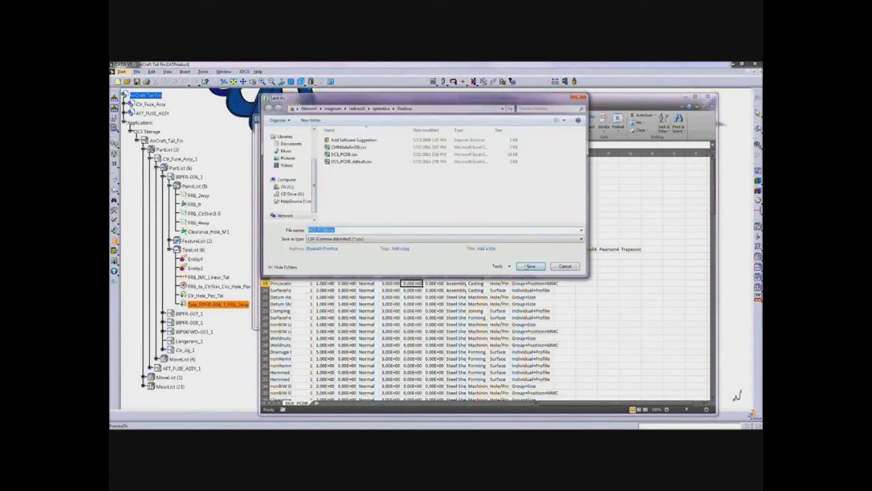
{"action": "left_click", "coordinate": [530, 266]}
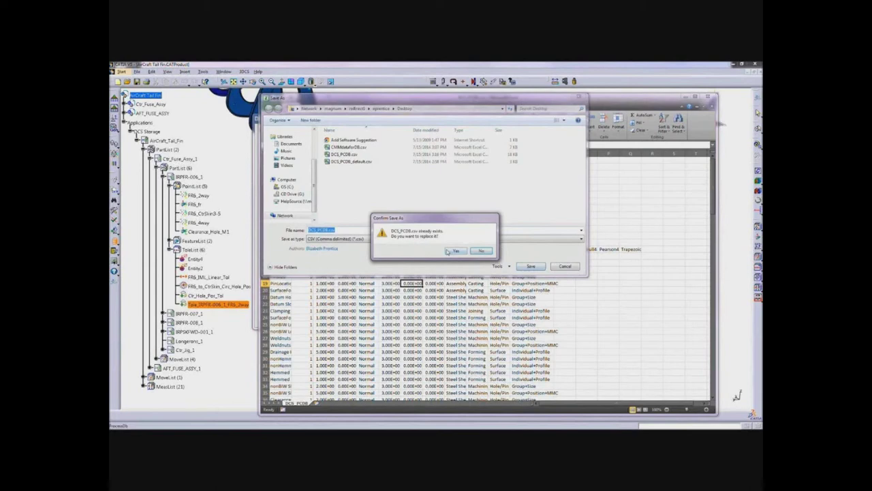
{"action": "left_click", "coordinate": [449, 251]}
{"action": "left_click", "coordinate": [409, 272]}
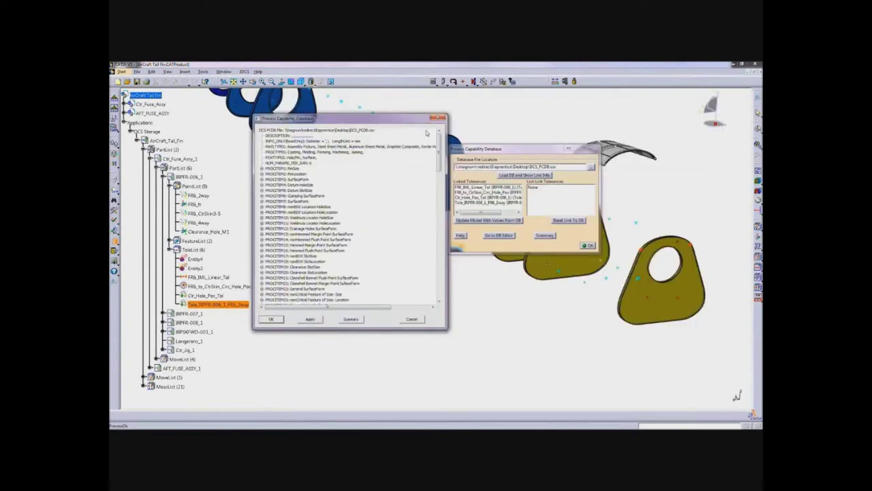
{"action": "left_click", "coordinate": [439, 119]}
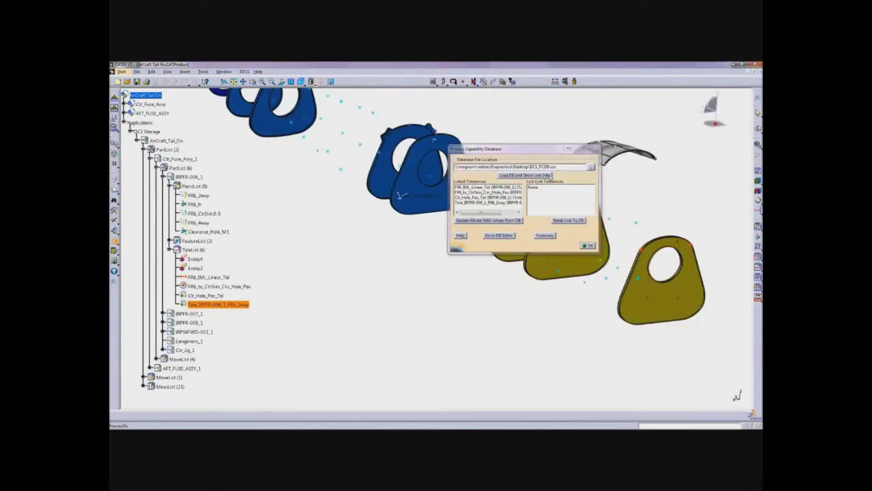
- Update the model from the database and check FR6_IML_Linear_Tol and FR6_to_CtrSkin_Circ_Hole_Pos values
{"action": "left_click", "coordinate": [547, 175]}
{"action": "left_click", "coordinate": [491, 220]}
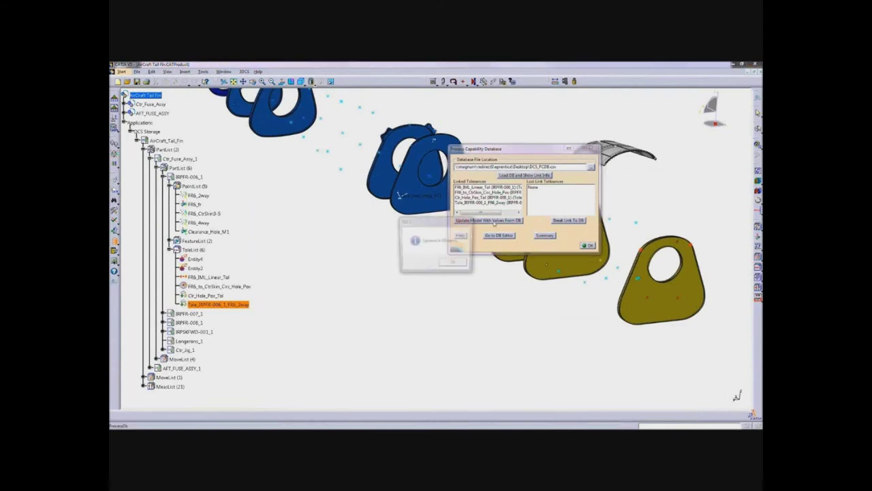
{"action": "left_click", "coordinate": [451, 264]}
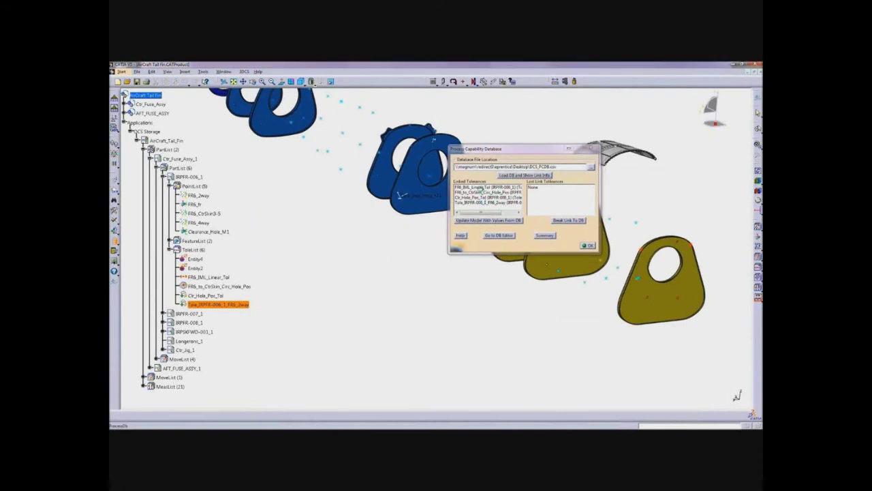
{"action": "double_click", "coordinate": [481, 187]}
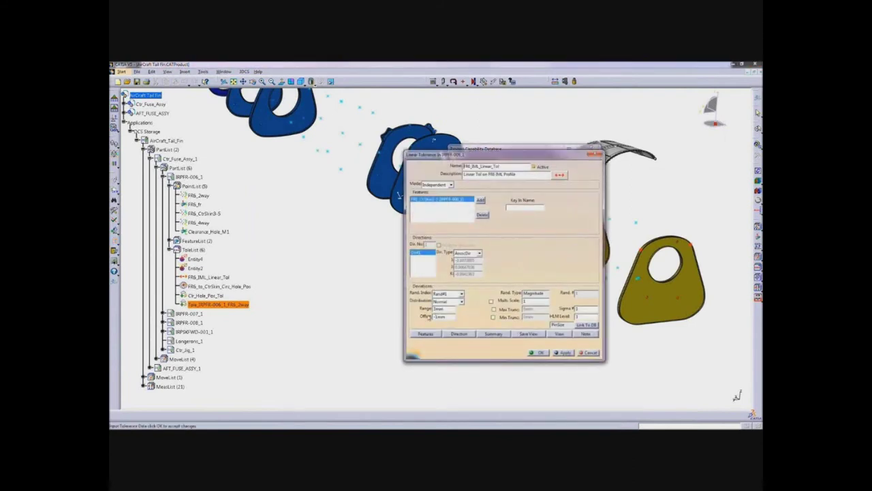
{"action": "left_click", "coordinate": [537, 353]}
{"action": "left_click", "coordinate": [487, 193]}
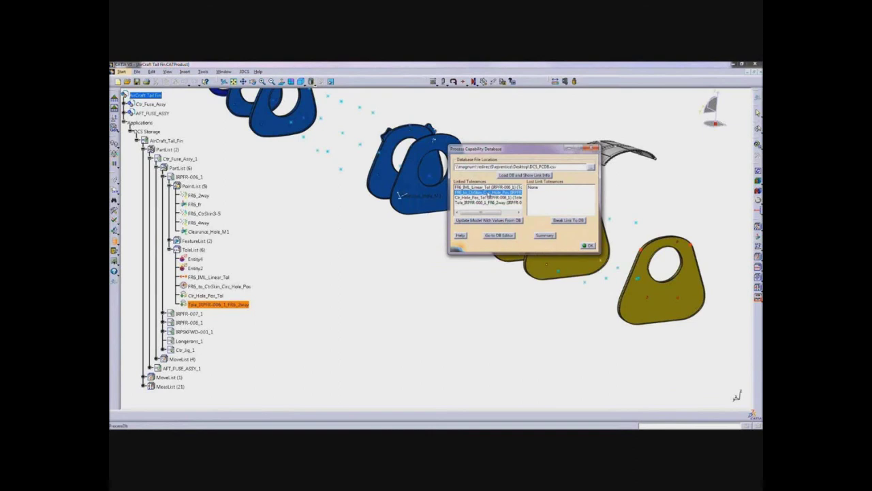
{"action": "double_click", "coordinate": [488, 194]}
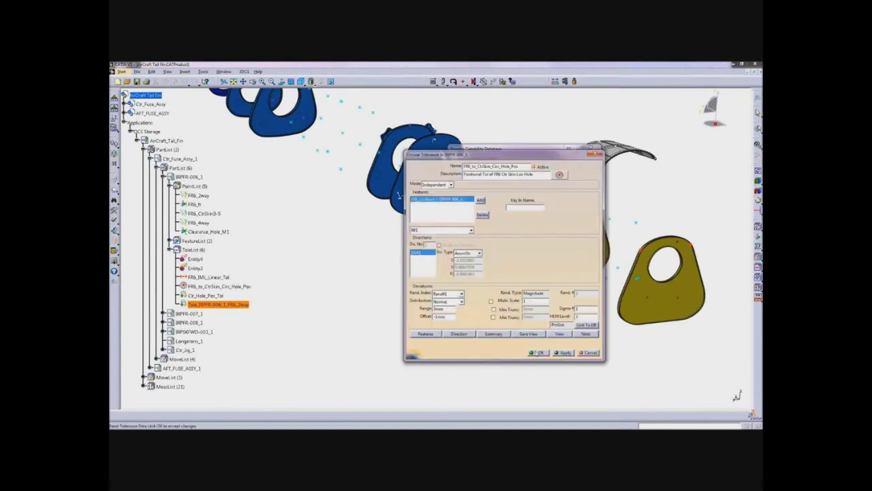
{"action": "left_click", "coordinate": [537, 352]}
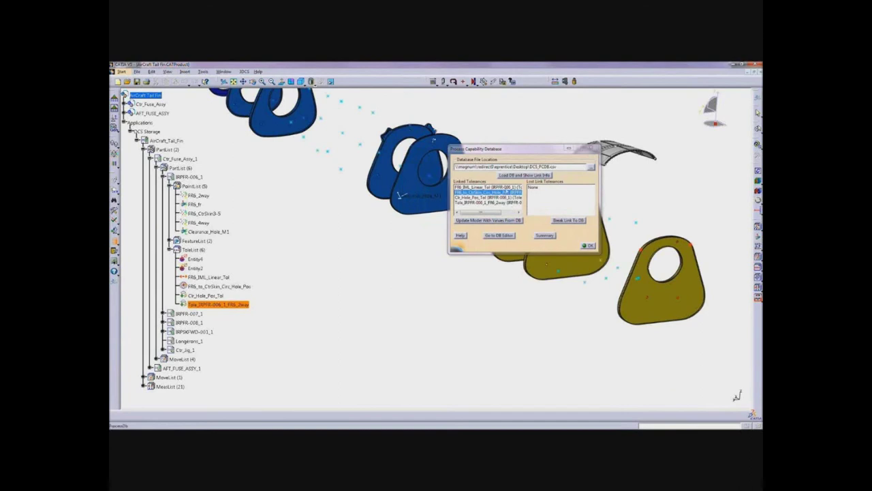
- Unlink FR6_IML_Linear_Tol from the database and refresh the linked tolerance list
{"action": "left_click", "coordinate": [506, 188]}
{"action": "double_click", "coordinate": [506, 188]}
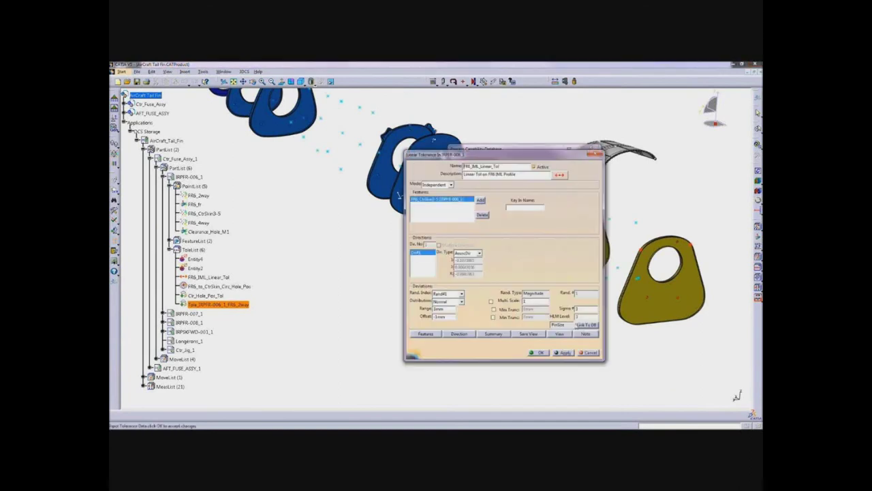
{"action": "left_click", "coordinate": [583, 324]}
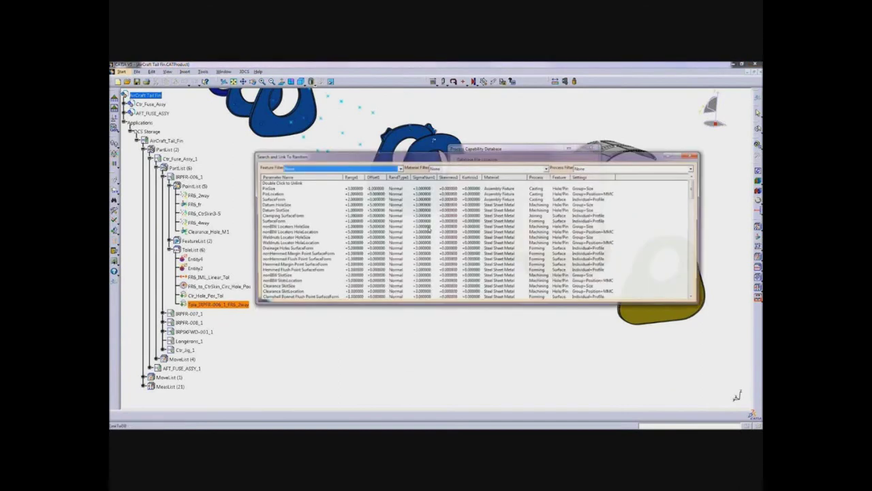
{"action": "double_click", "coordinate": [283, 183]}
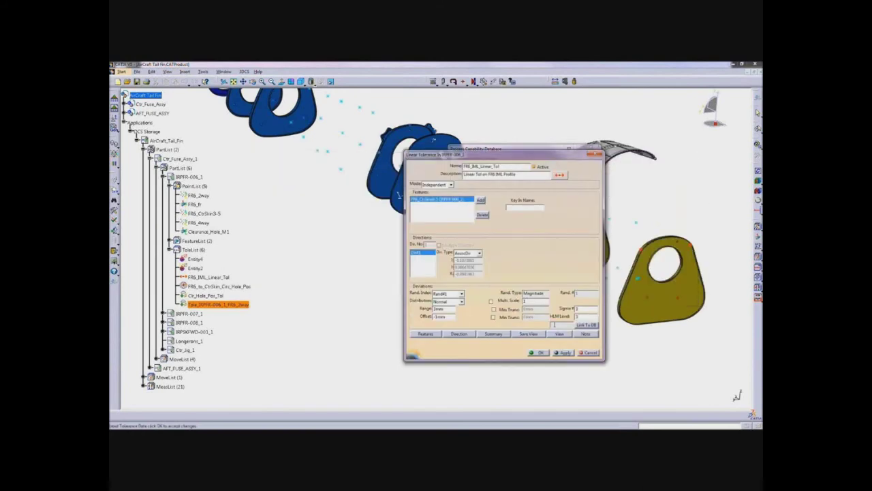
{"action": "left_click", "coordinate": [538, 352]}
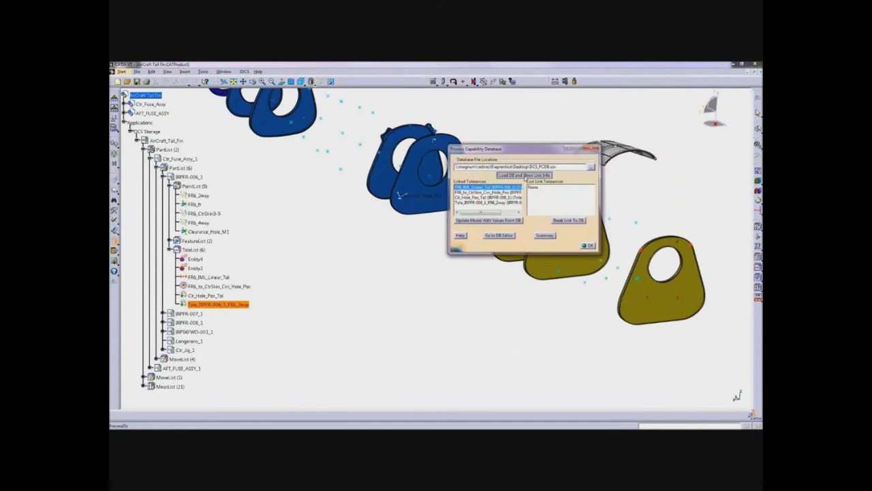
{"action": "left_click", "coordinate": [526, 176]}
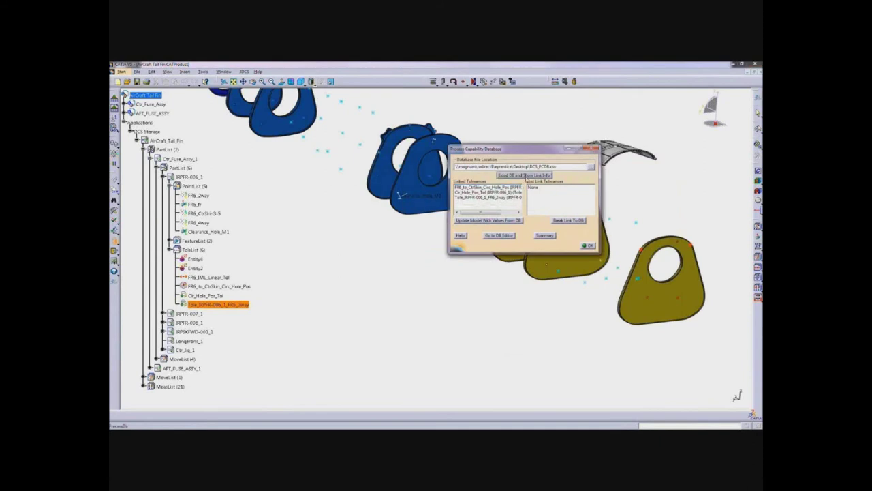
{"action": "left_click", "coordinate": [589, 246]}
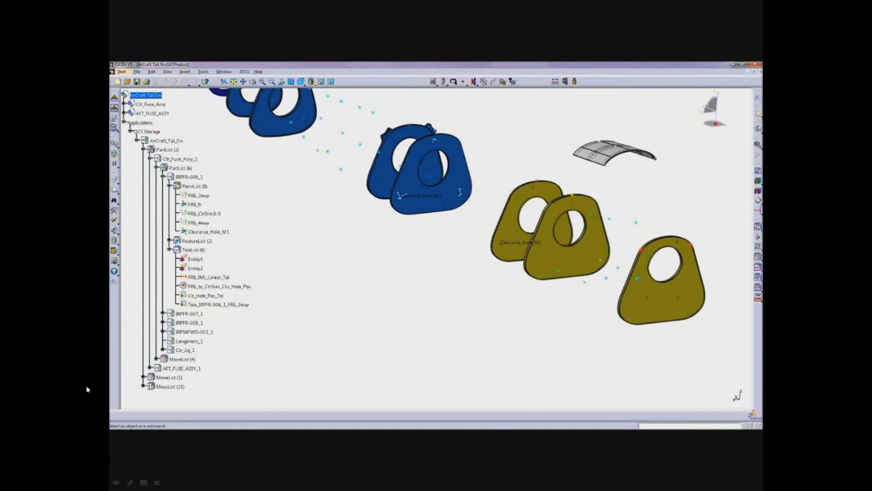
- Return to the tail-fin assembly with three tolerances linked to DCS_PCDB.csv
{"action": "mouse_move", "coordinate": [324, 234]}
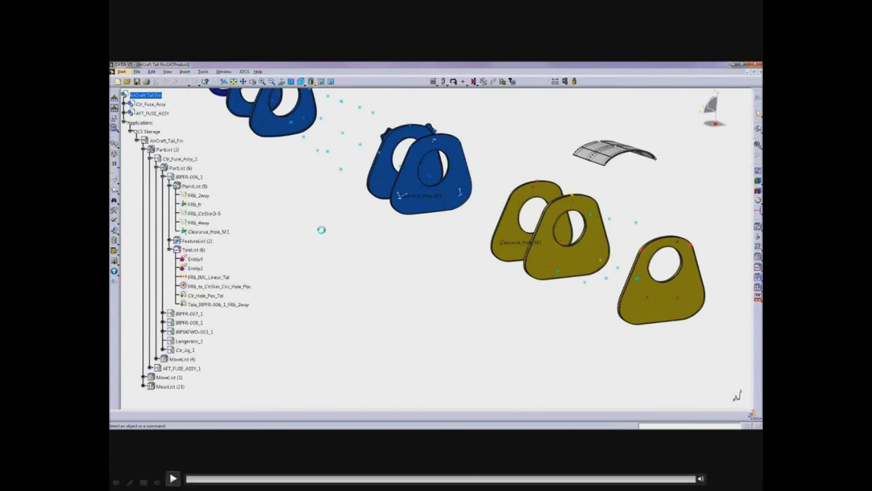